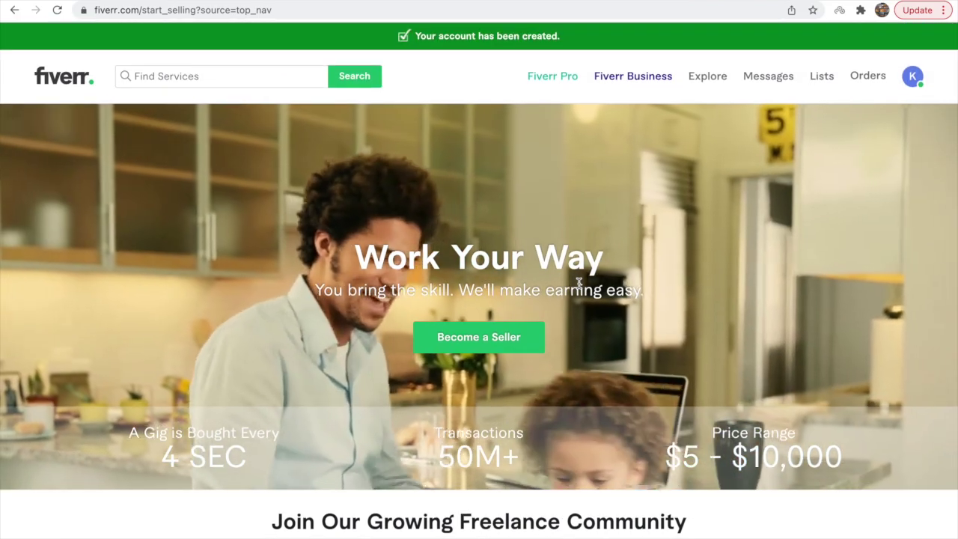
Examine the Fiverr start-selling page, including the freelancer categories, the transaction statistics and the price range.
scroll(578, 283, "down", 4)
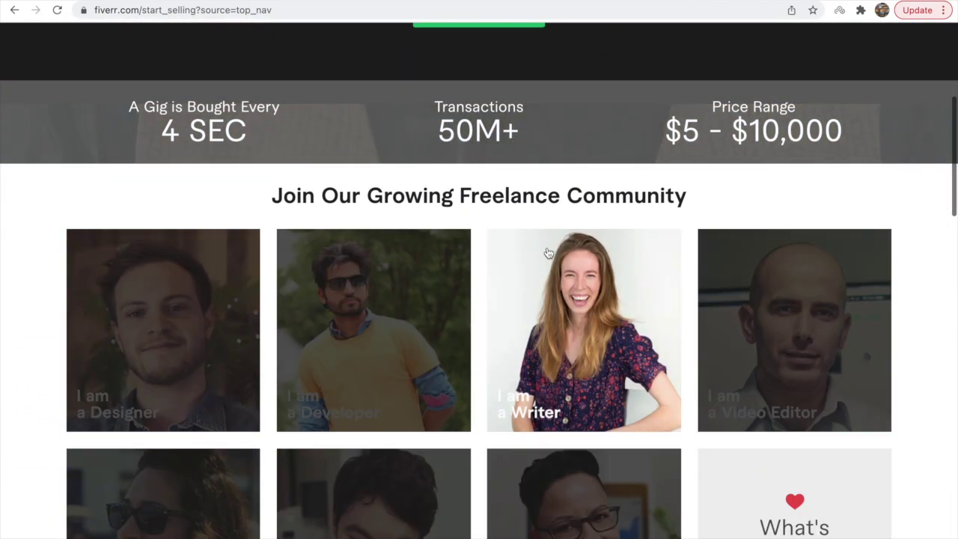
scroll(578, 283, "down", 1)
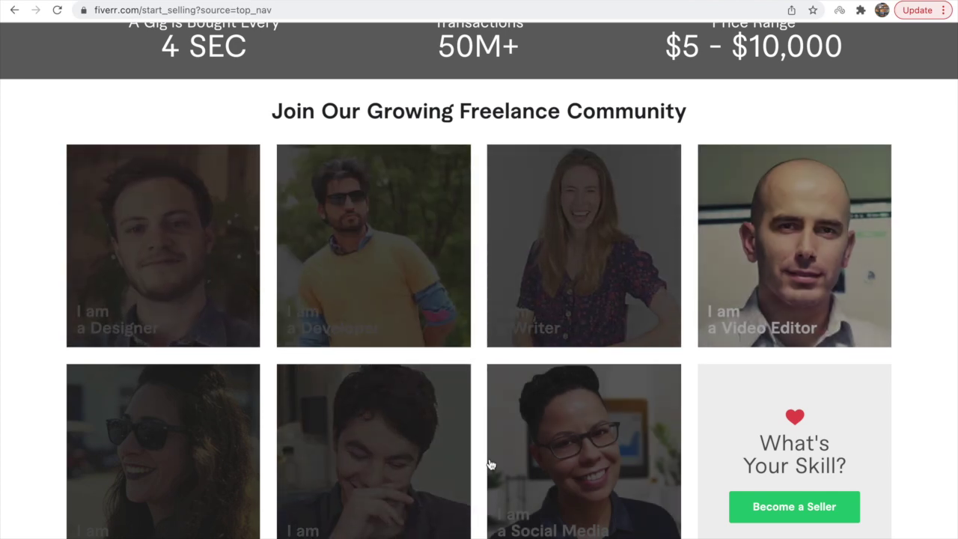
scroll(490, 464, "down", 1)
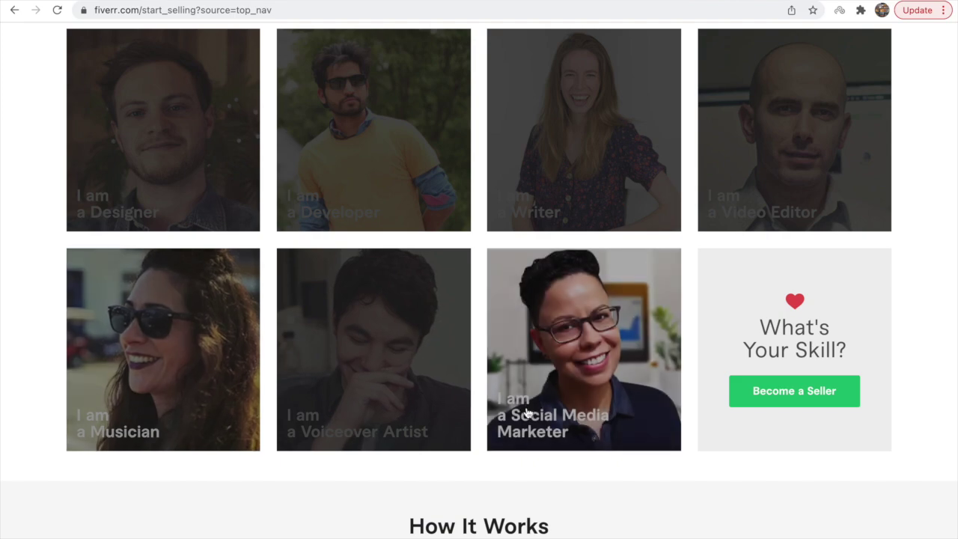
scroll(524, 404, "down", 1)
left_click(817, 377)
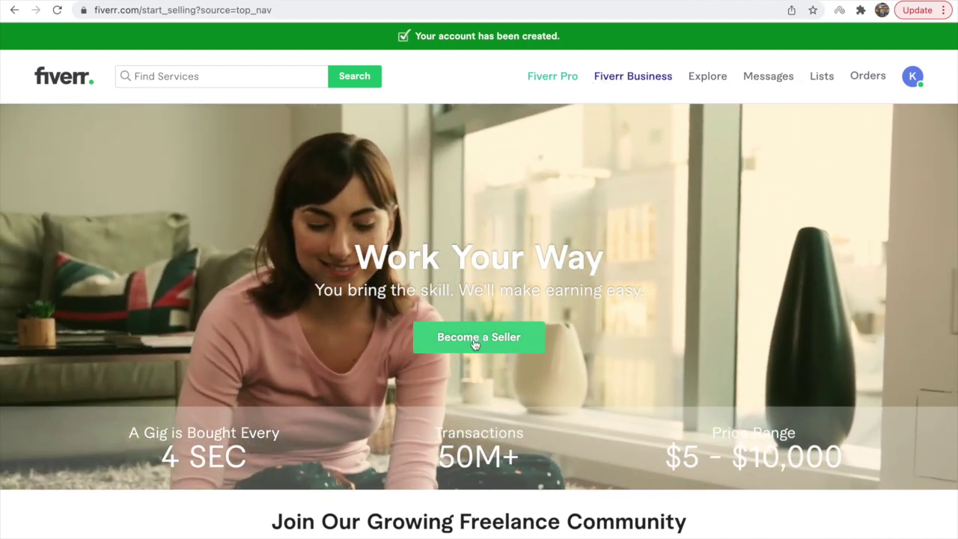
scroll(475, 336, "down", 1)
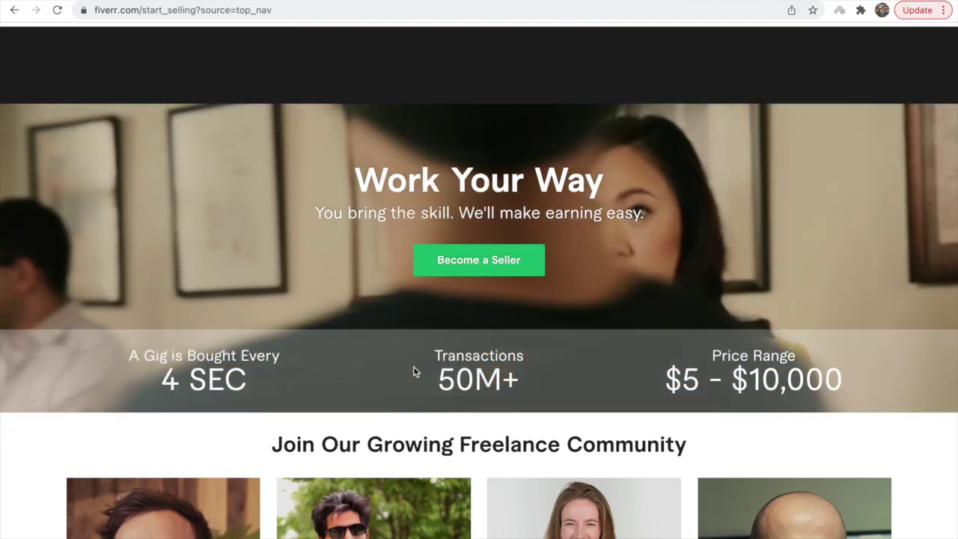
scroll(445, 378, "down", 2)
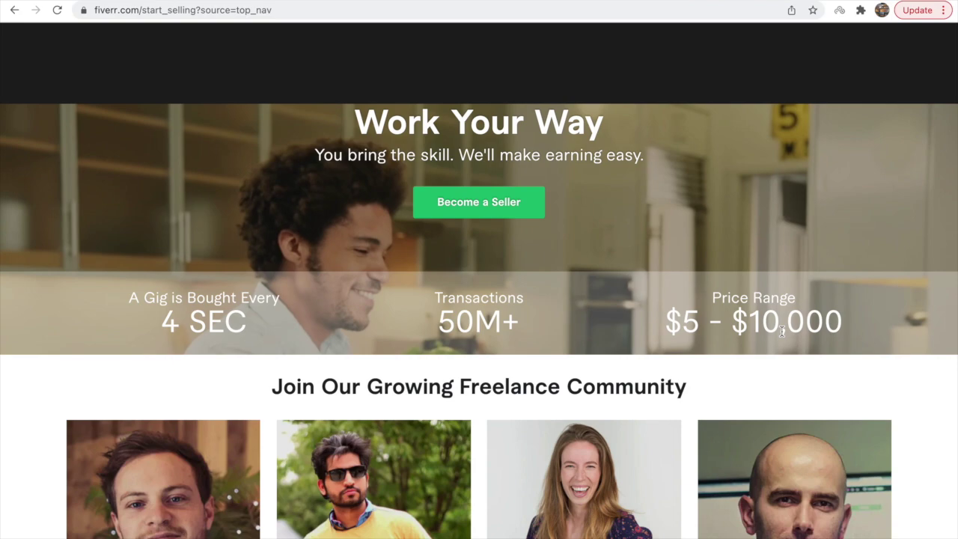
scroll(774, 323, "up", 2)
scroll(781, 330, "up", 2)
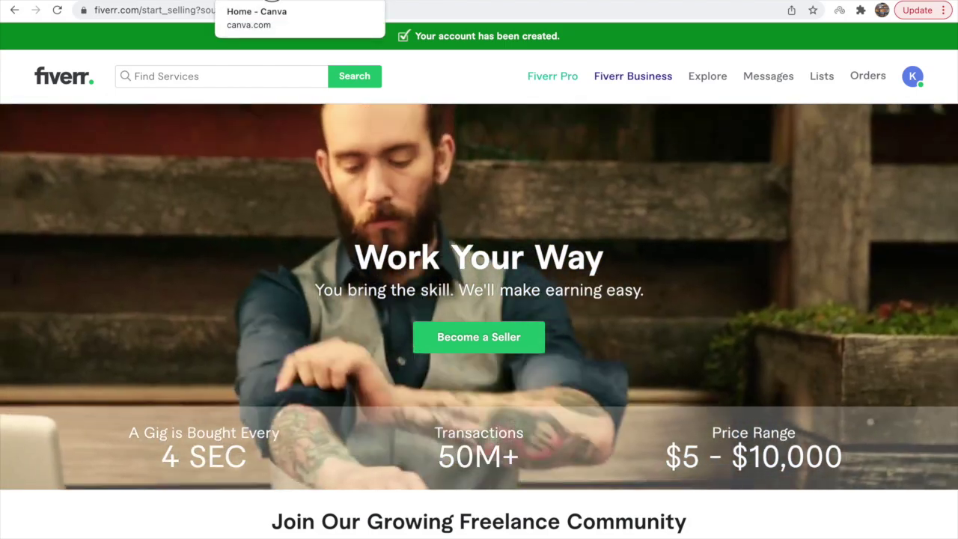
Switch to Canva and look through the recent designs on the home page.
left_click(262, 2)
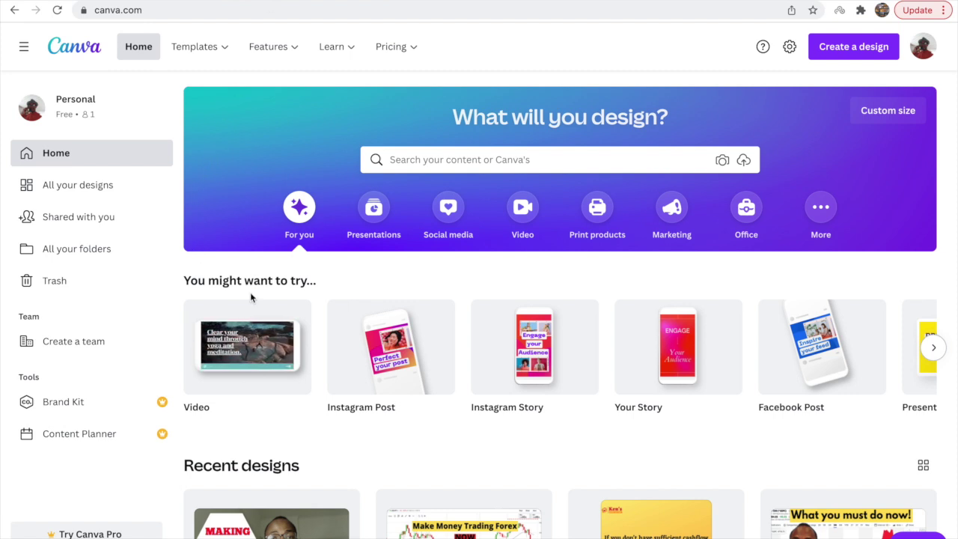
scroll(249, 292, "down", 2)
scroll(283, 288, "down", 2)
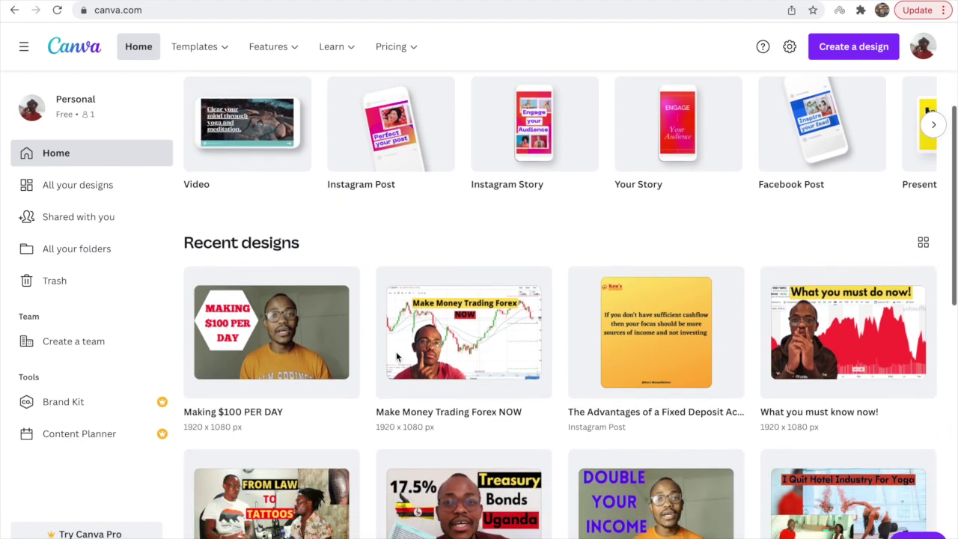
scroll(398, 358, "down", 5)
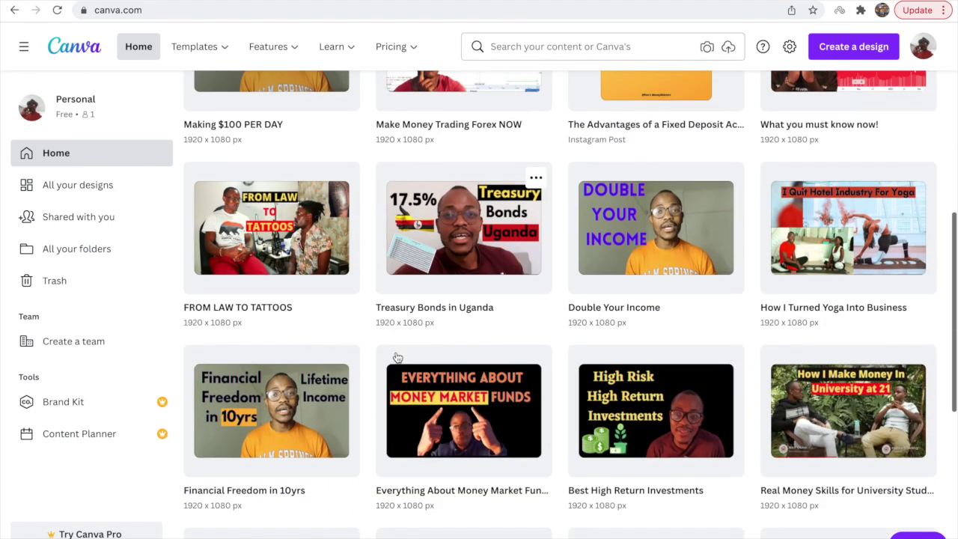
scroll(396, 353, "down", 3)
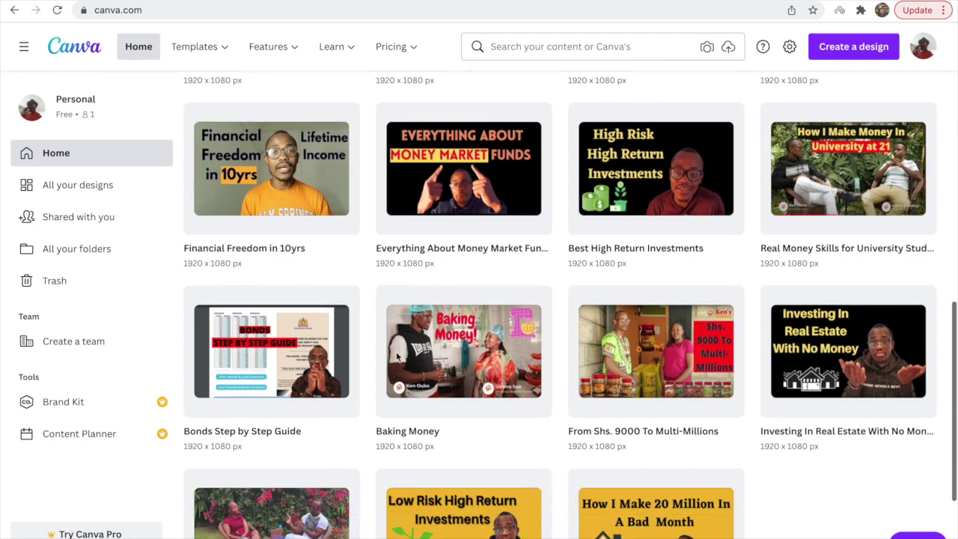
scroll(396, 351, "up", 10)
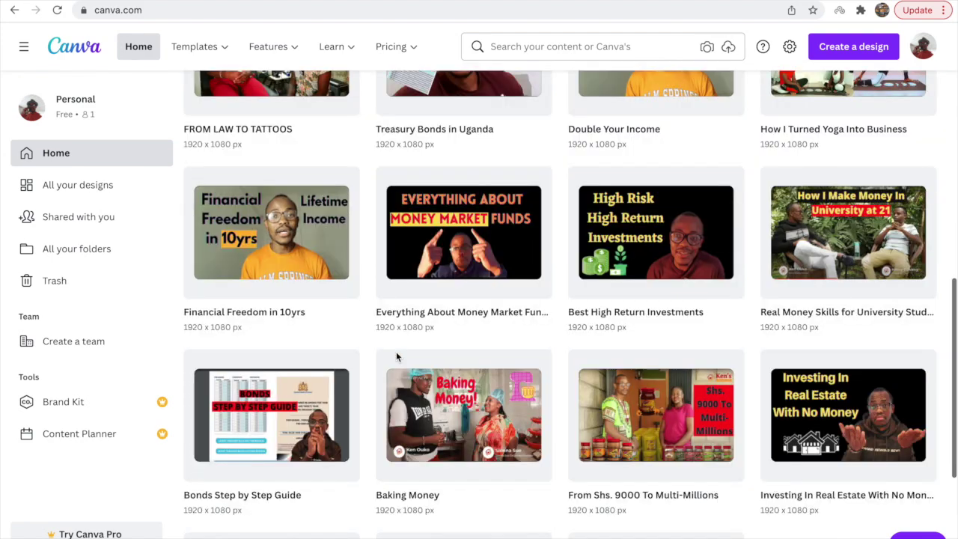
scroll(345, 290, "down", 2)
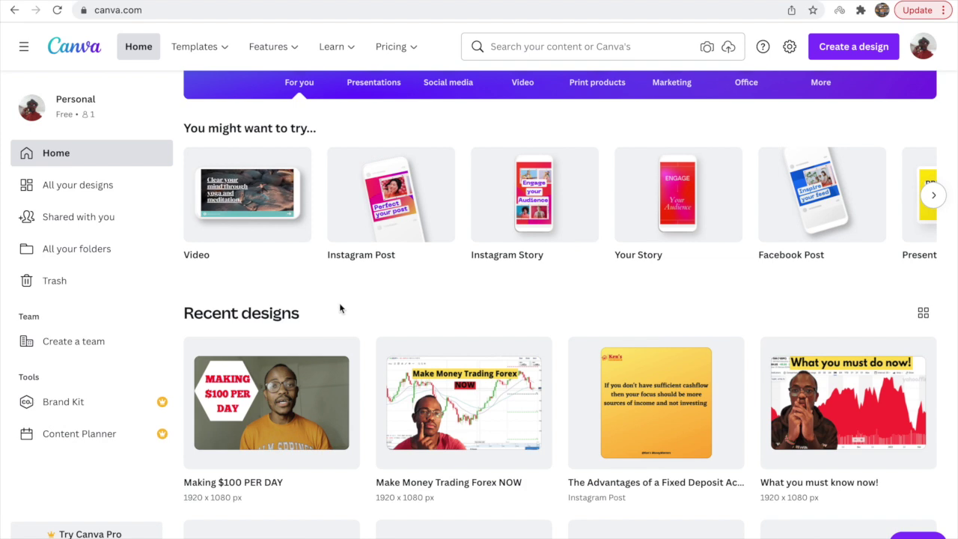
scroll(339, 302, "up", 1)
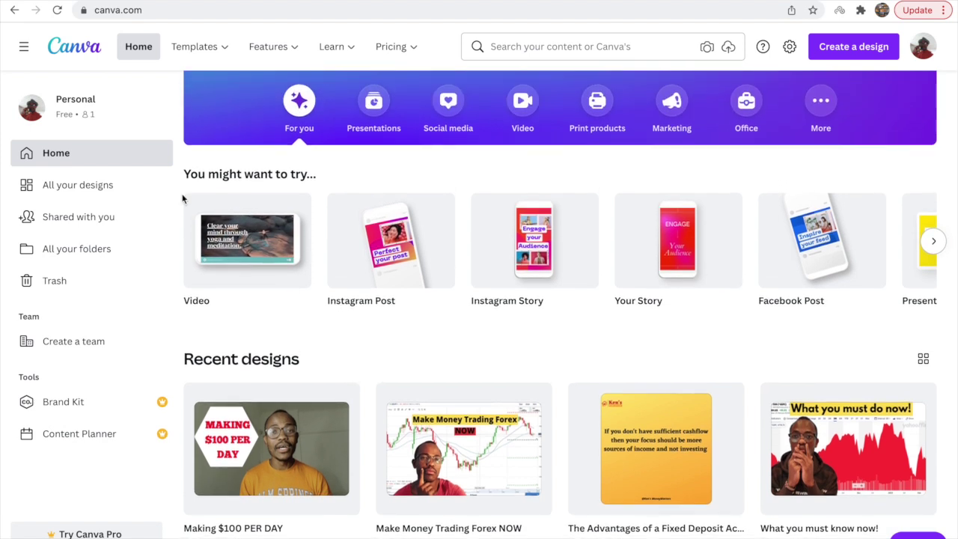
Show the social media design types and examine the popular, Instagram and Facebook formats.
left_click(447, 139)
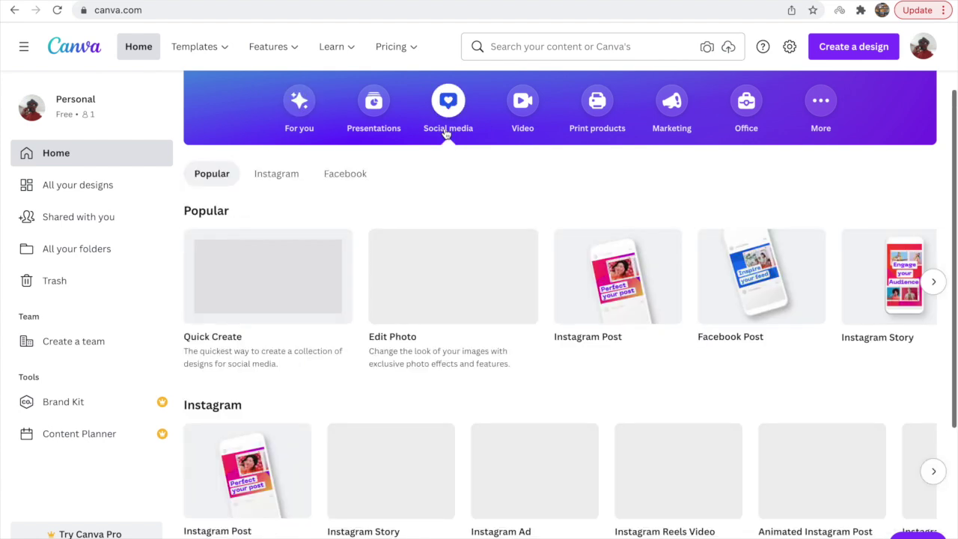
scroll(410, 309, "down", 1)
scroll(410, 309, "down", 1)
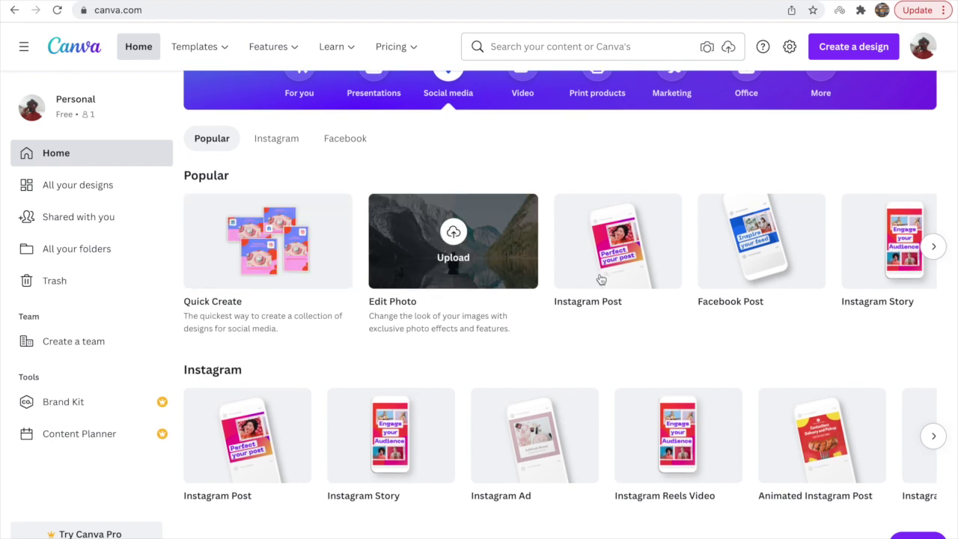
mouse_move(619, 269)
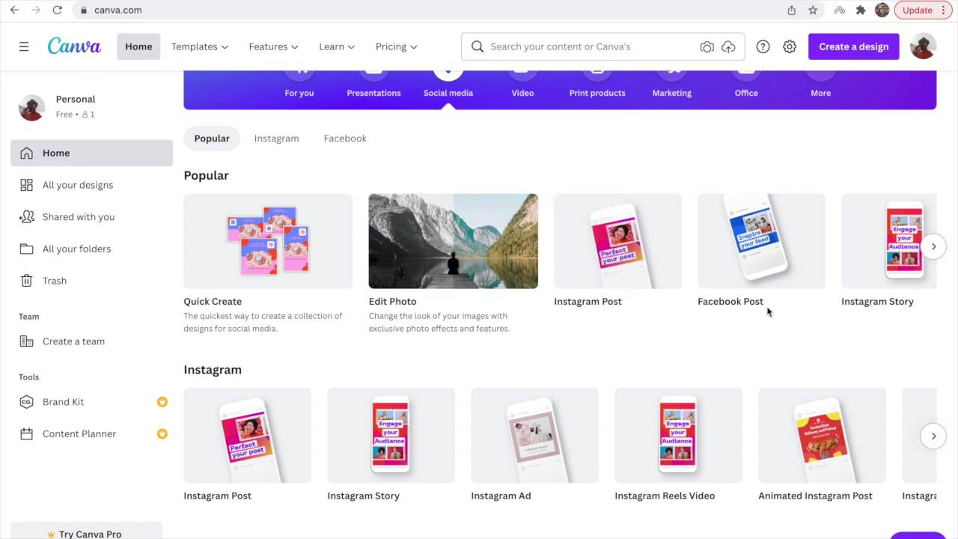
scroll(620, 381, "down", 2)
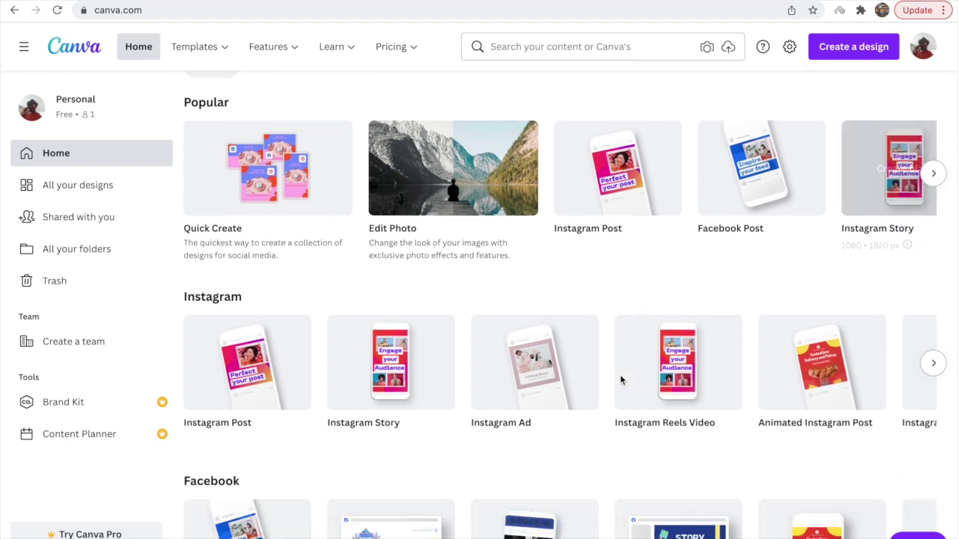
mouse_move(493, 345)
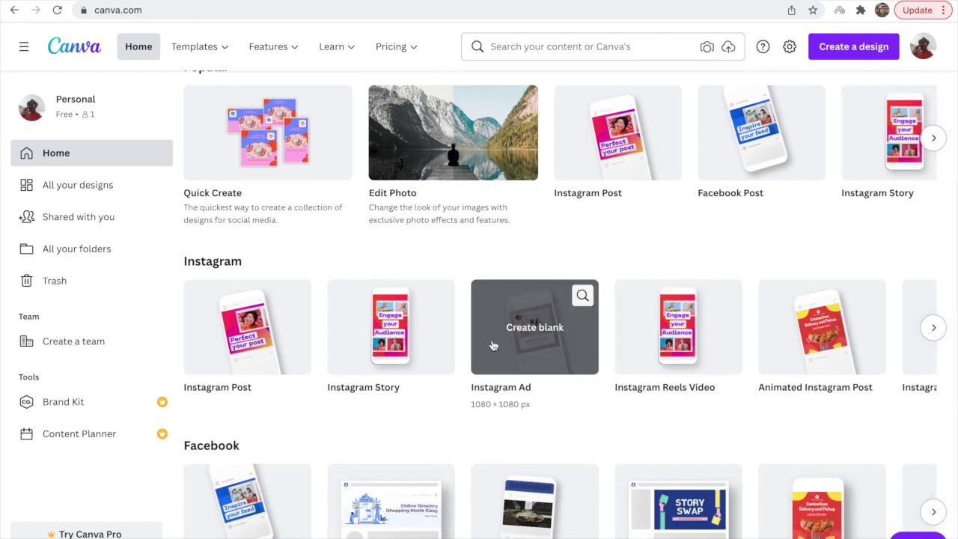
scroll(493, 345, "up", 1)
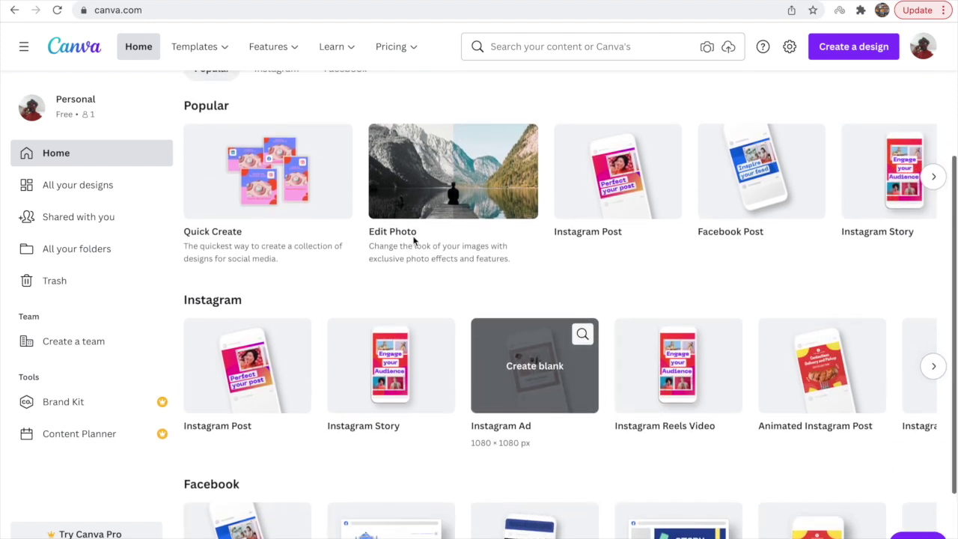
scroll(838, 110, "up", 4)
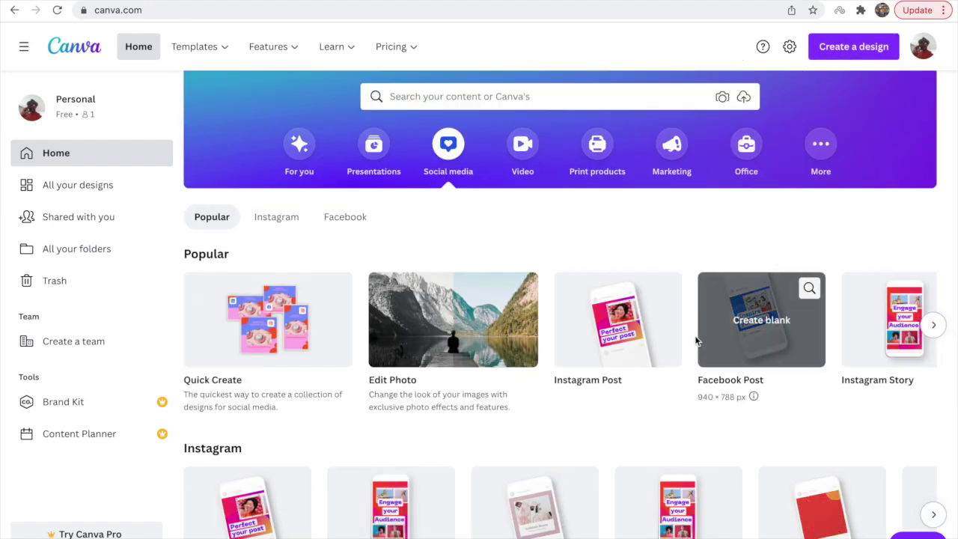
scroll(695, 341, "down", 2)
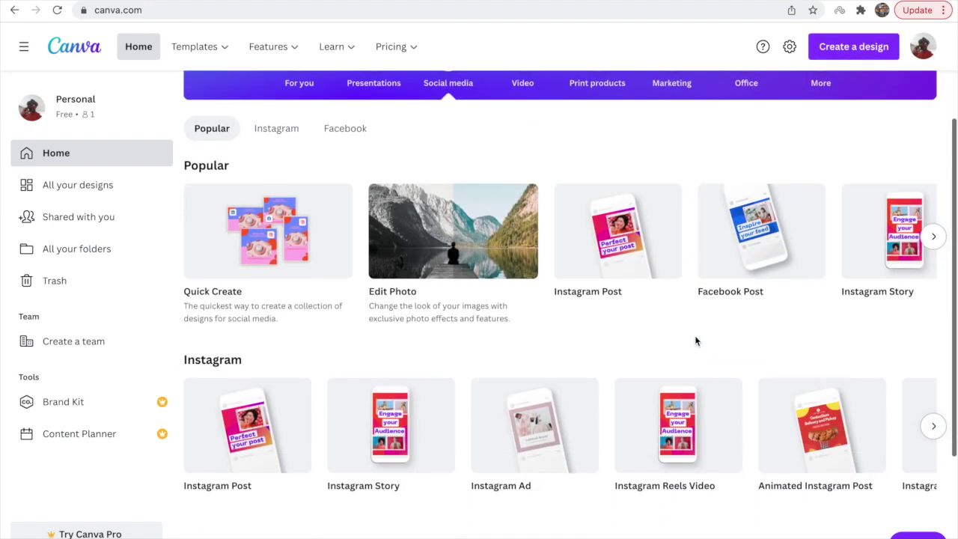
Create a blank Instagram Post design from the Instagram formats and browse its template collections.
left_click(282, 130)
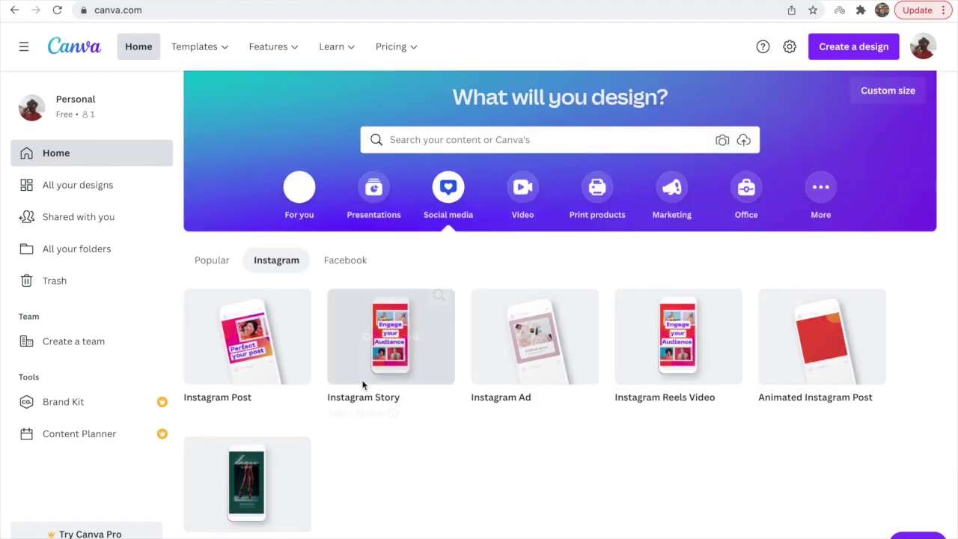
scroll(364, 385, "down", 1)
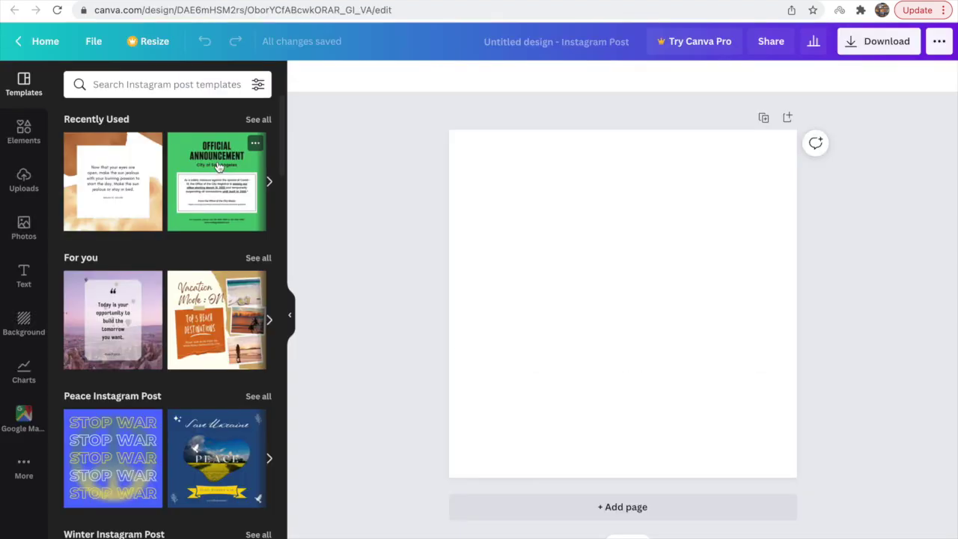
scroll(206, 205, "down", 4)
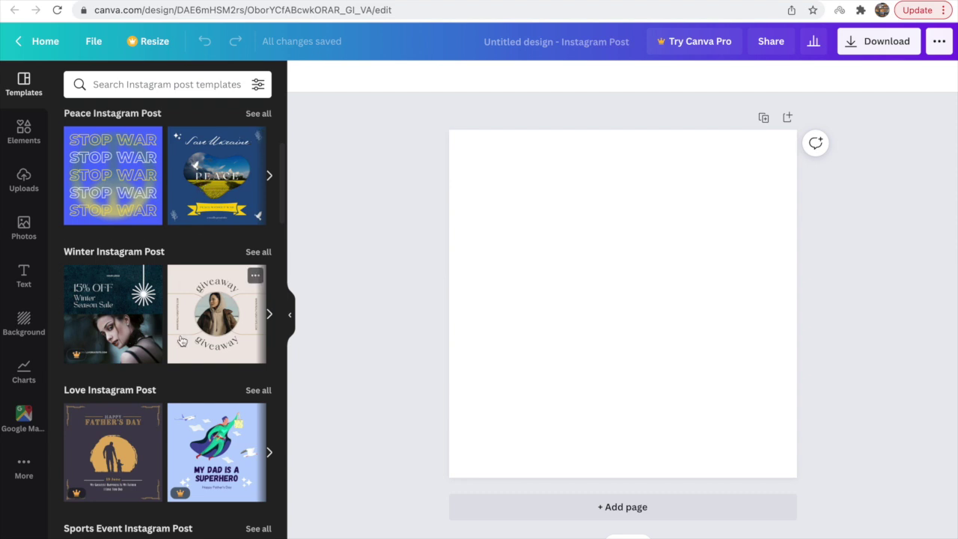
scroll(183, 341, "down", 1)
scroll(182, 341, "down", 3)
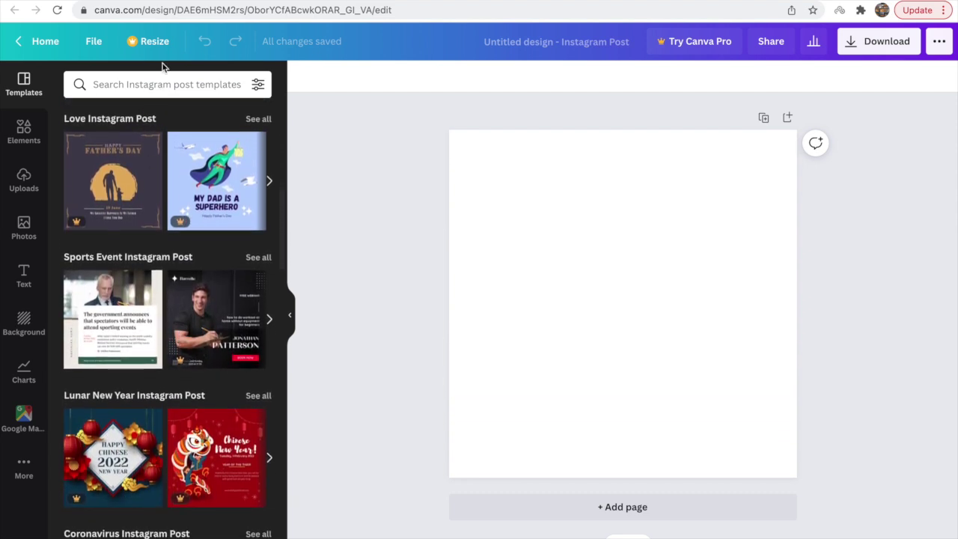
Search the Instagram post templates for "nft" and apply the Astrohead "NFT Collection for Sale" template to the page.
left_click(152, 84)
type("nft")
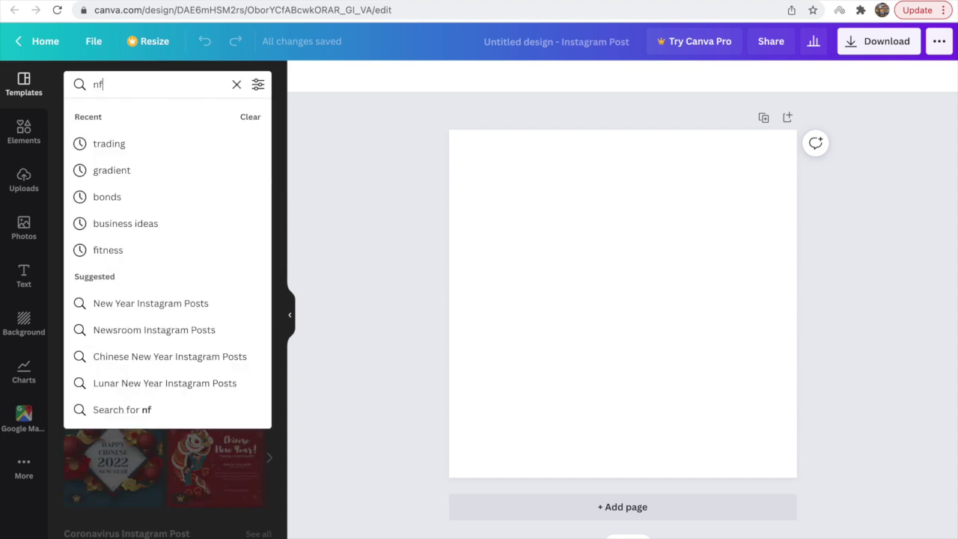
left_click(125, 198)
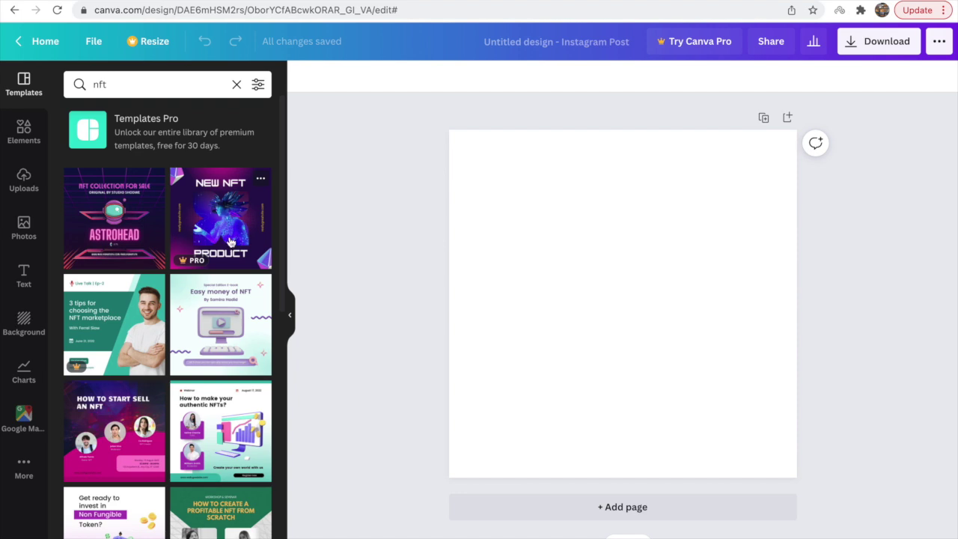
left_click(121, 235)
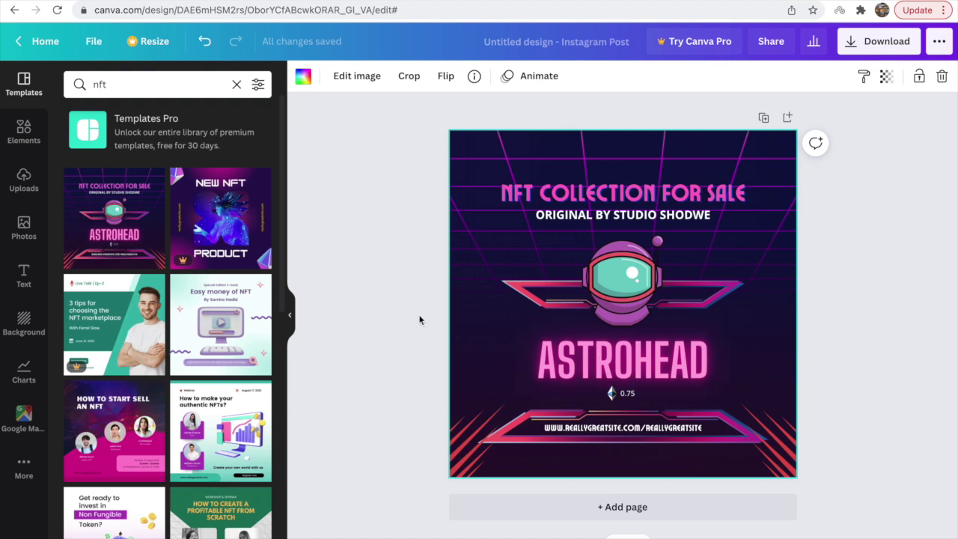
Search the Instagram post templates for "money", browse the designs, and open the Elements library.
double_click(98, 85)
type("money")
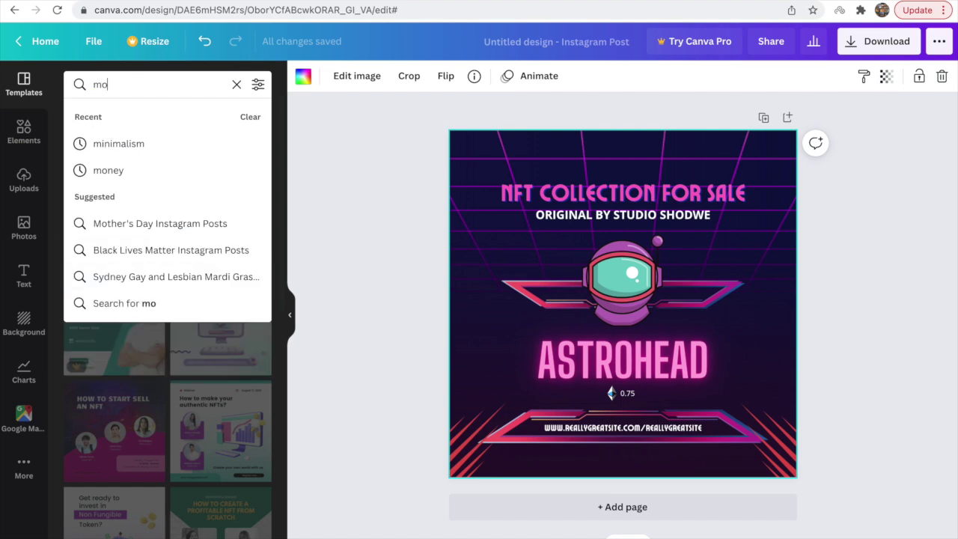
left_click(90, 148)
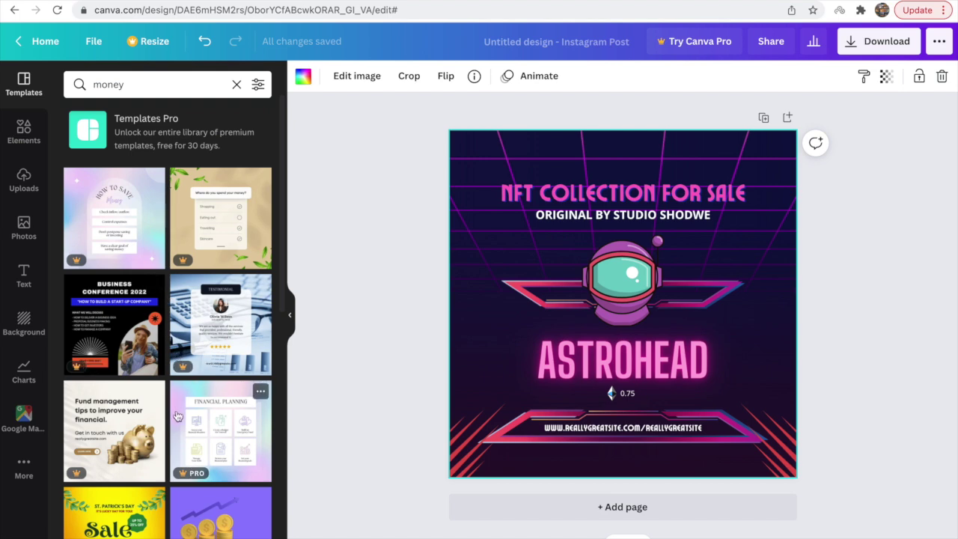
scroll(148, 426, "down", 3)
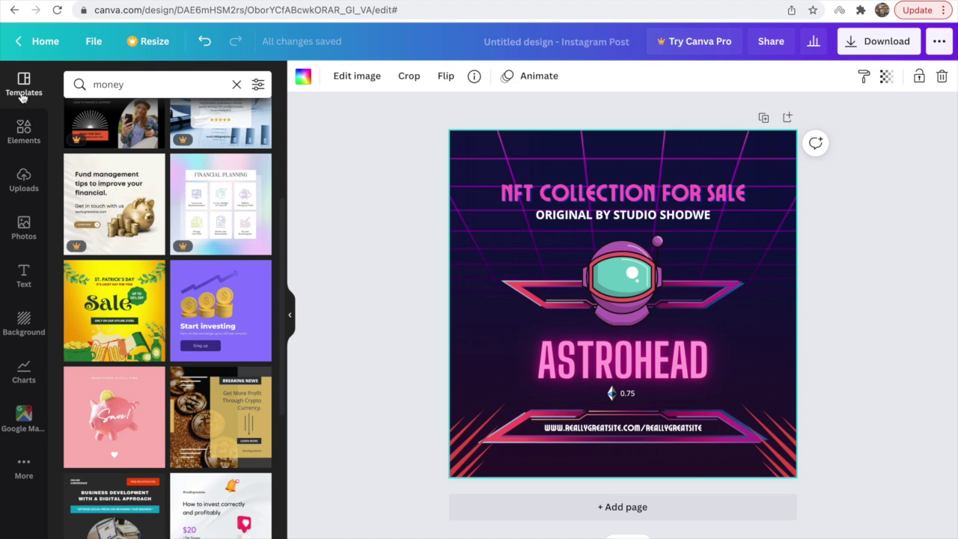
left_click(25, 134)
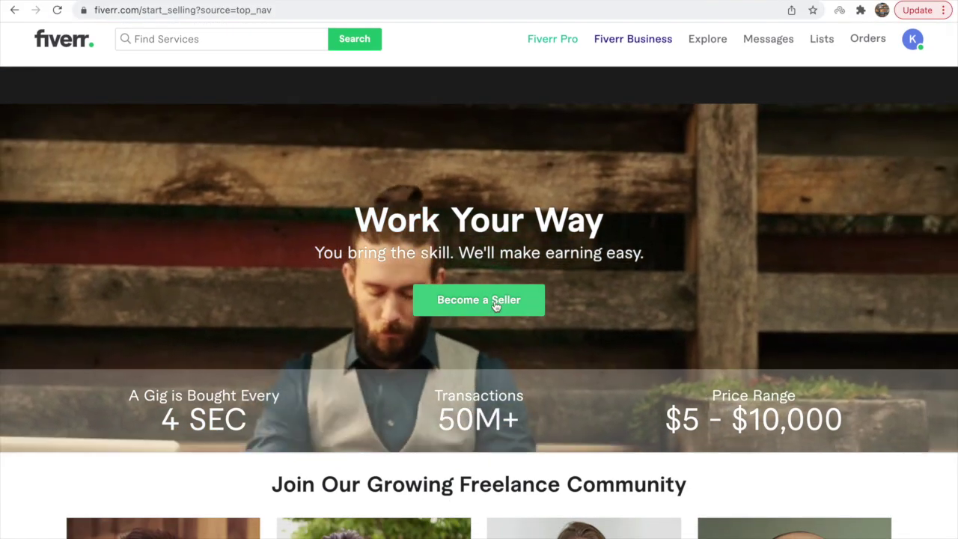
Switch back to Fiverr, view the seller onboarding overview, and return to the start-selling page.
left_click(495, 304)
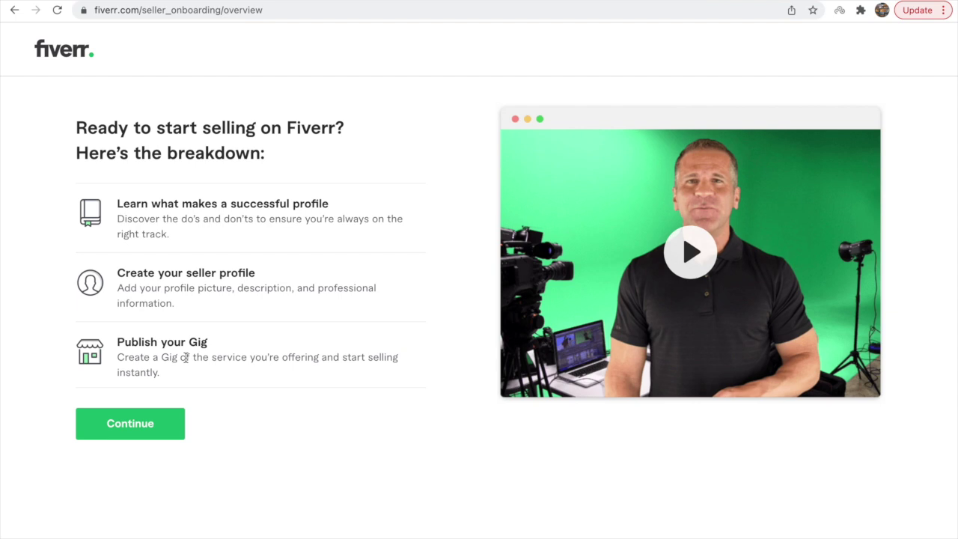
left_click(14, 10)
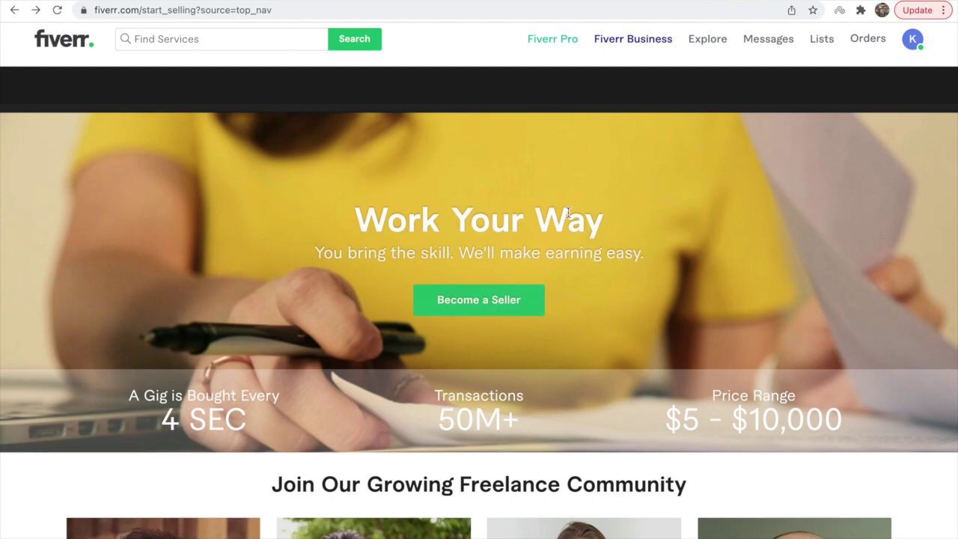
Look through the seller roles and How It Works section, then view the Digital Marketing category page.
scroll(686, 236, "down", 8)
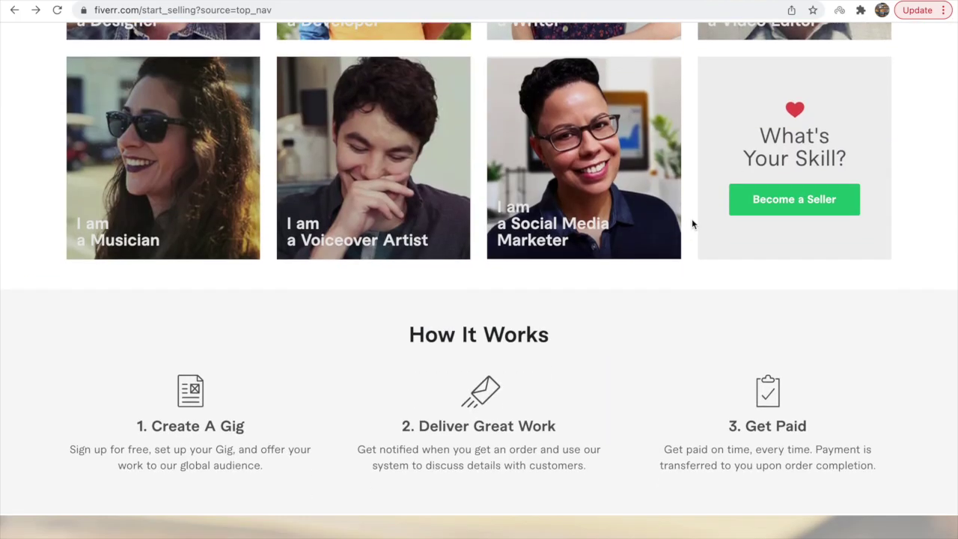
left_click(677, 224)
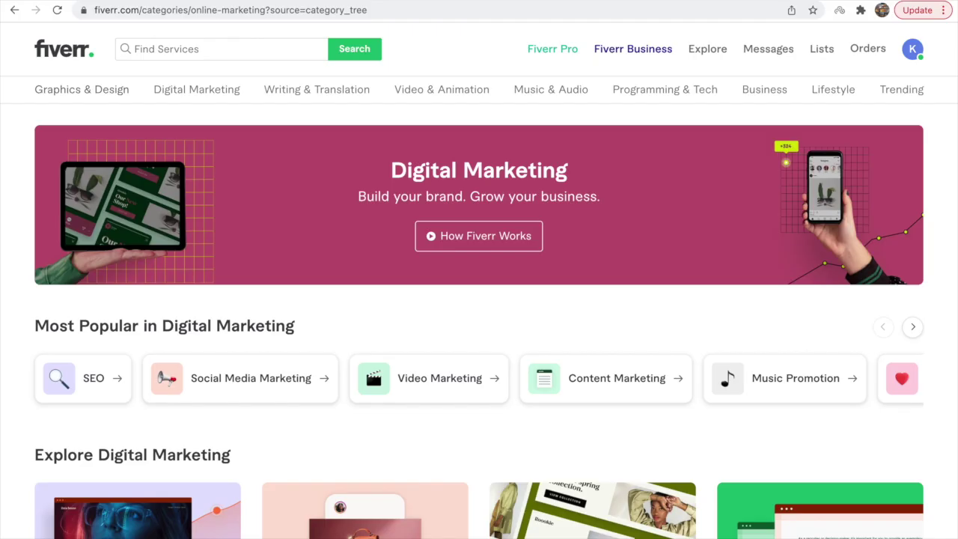
scroll(551, 370, "down", 4)
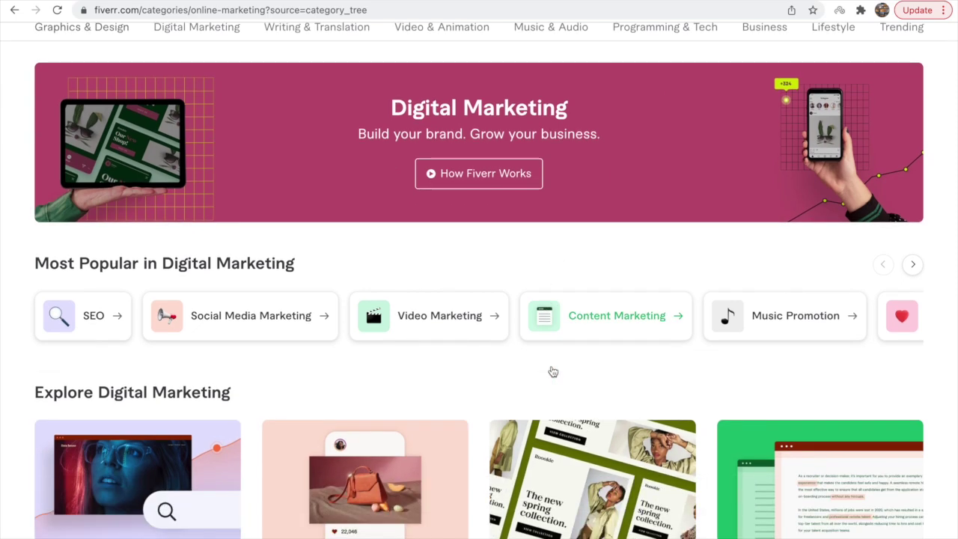
scroll(552, 370, "up", 4)
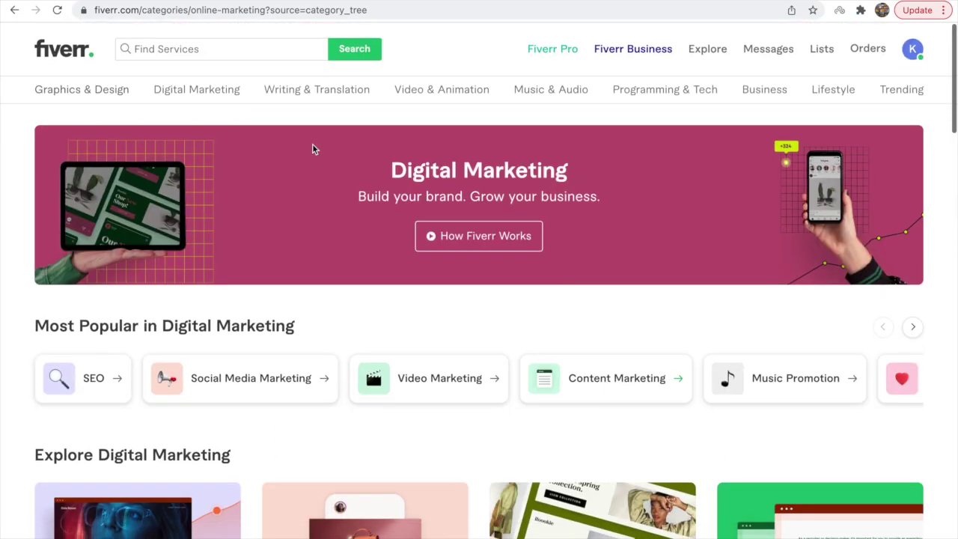
Search the Fiverr services for "motivational quotes".
left_click(283, 46)
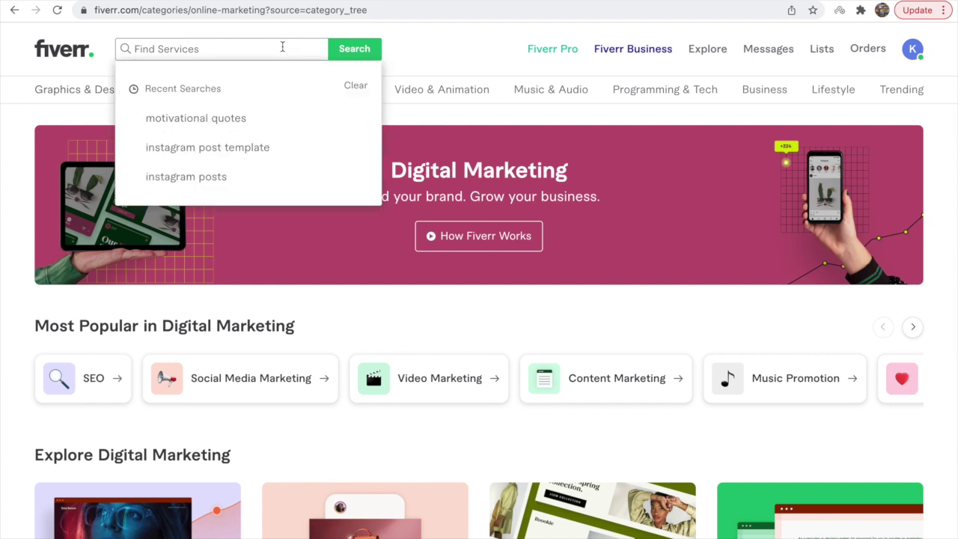
type("motivat")
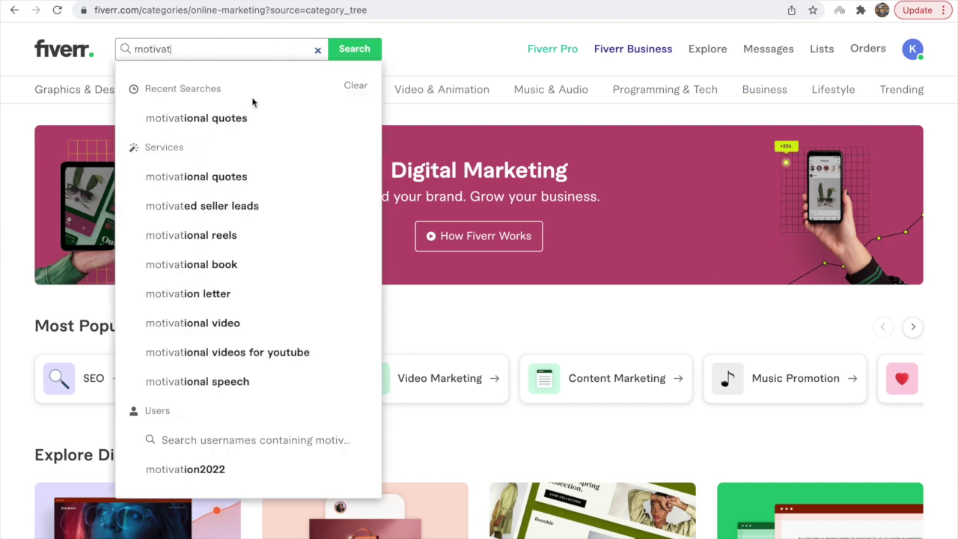
left_click(233, 119)
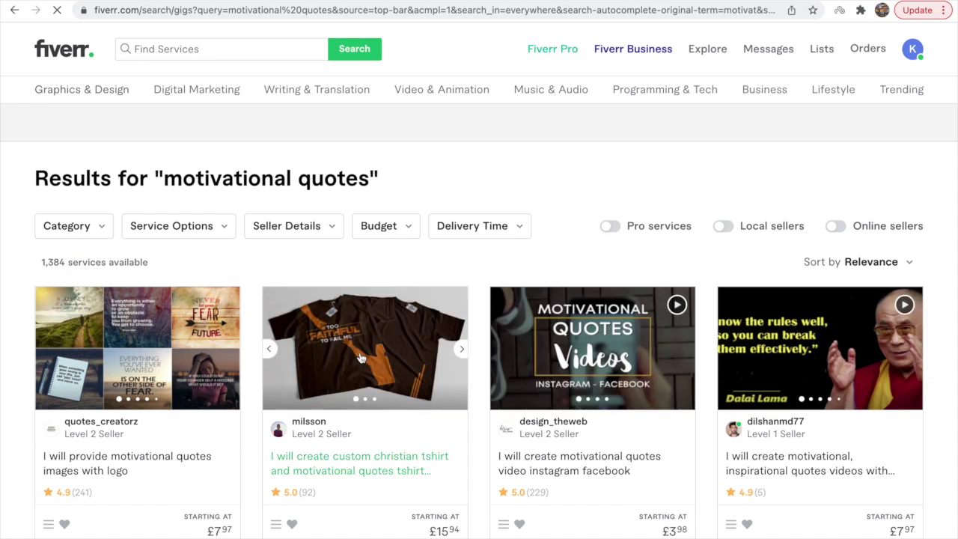
Browse the first motivational quotes results and open the gig offering 280,000 motivational and wisdom quotes in Excel.
scroll(360, 359, "down", 2)
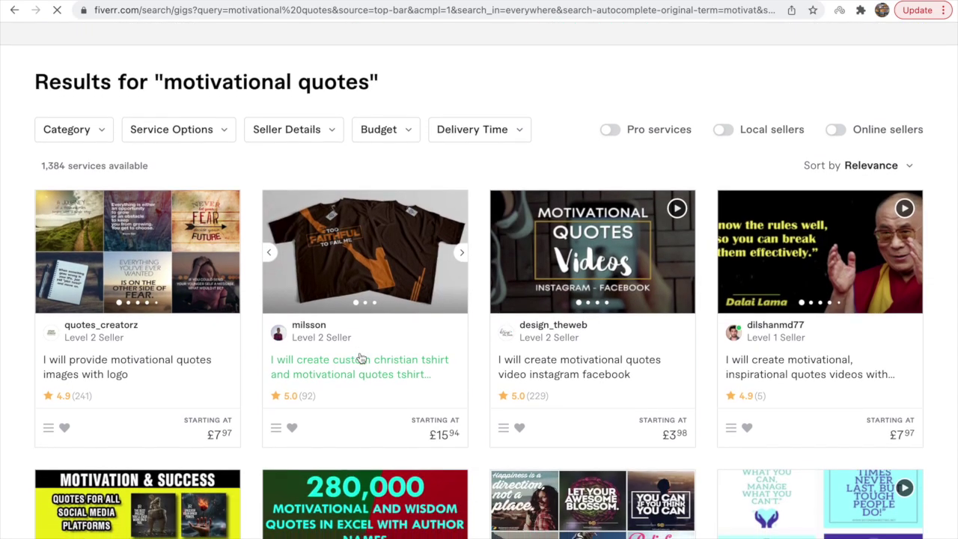
scroll(361, 358, "down", 1)
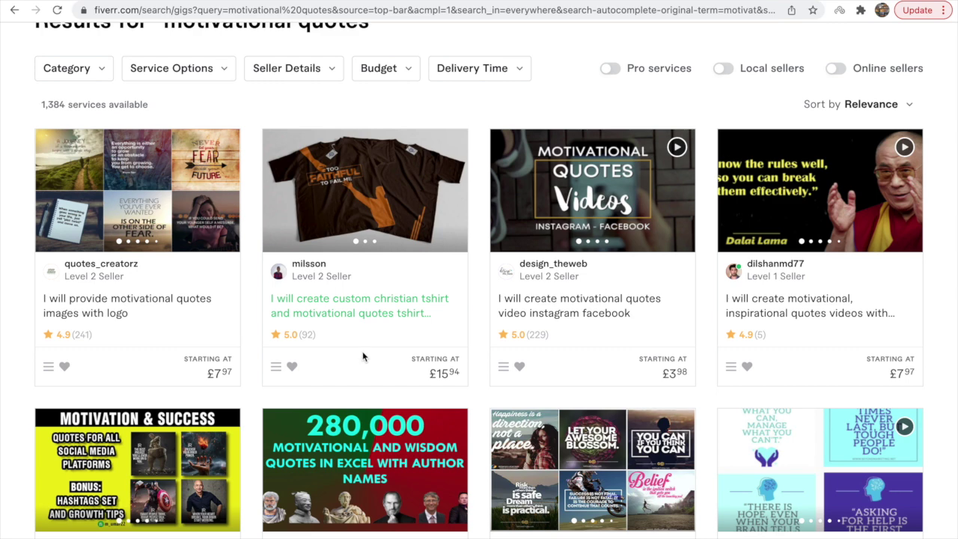
scroll(509, 378, "down", 2)
scroll(509, 379, "down", 1)
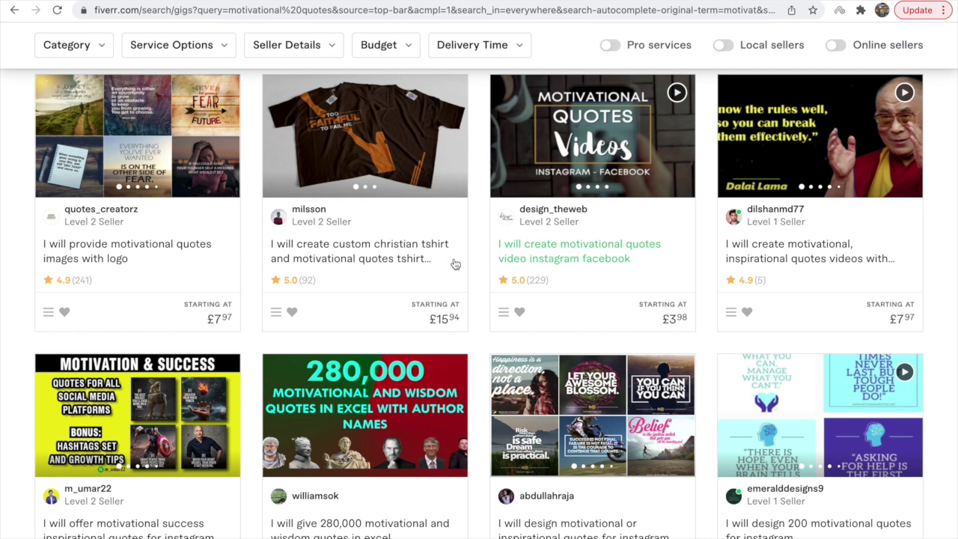
scroll(454, 263, "down", 1)
left_click(451, 290)
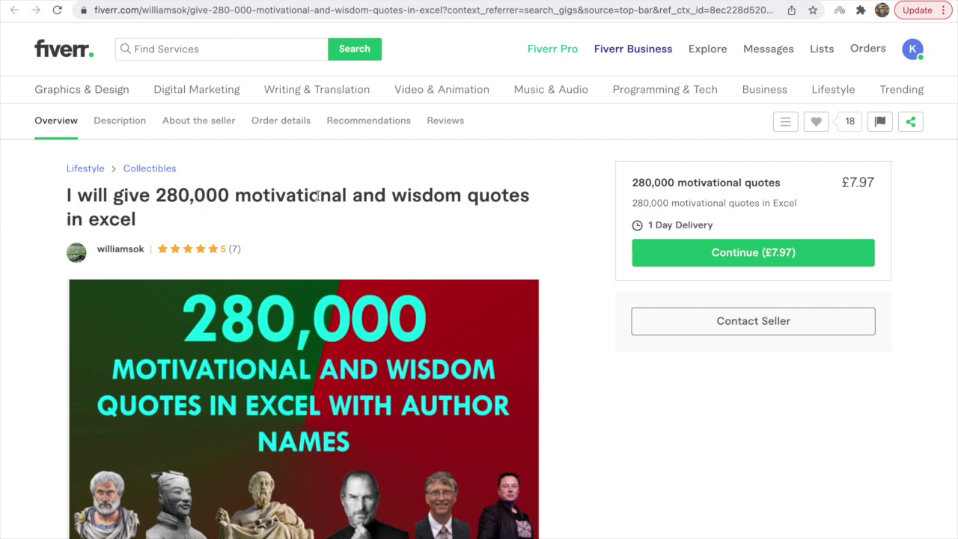
Review the 280,000 quotes gig's cover image, description and seller details, and return to its overview.
scroll(381, 248, "down", 2)
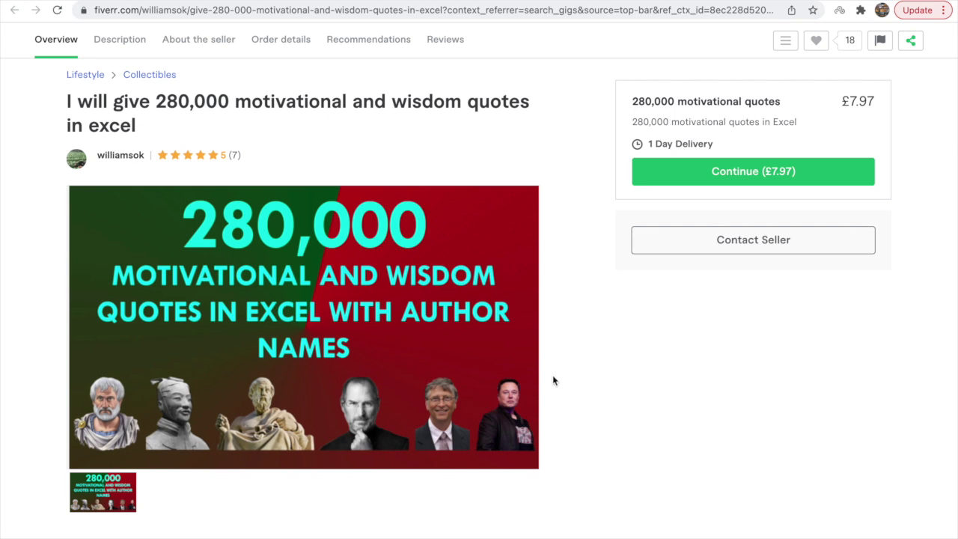
scroll(552, 375, "down", 3)
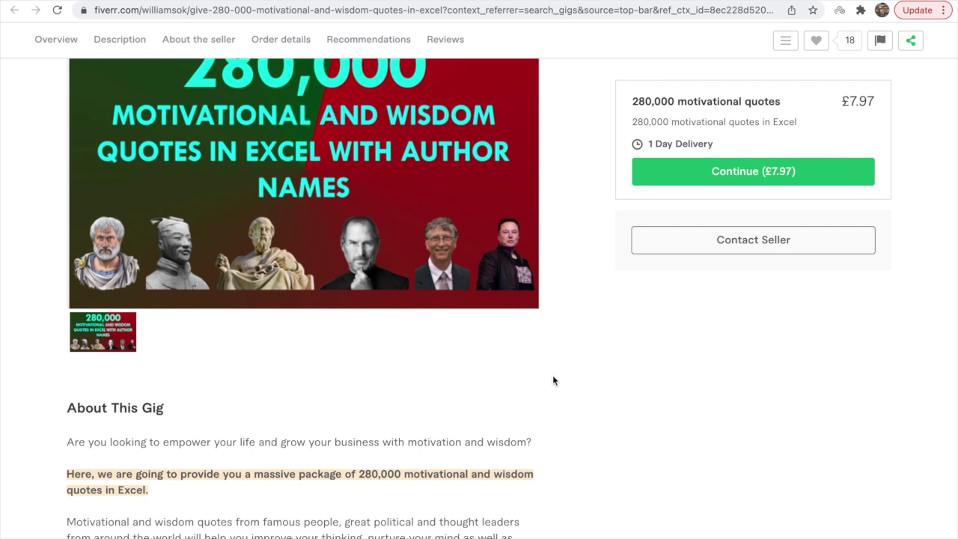
scroll(553, 378, "up", 1)
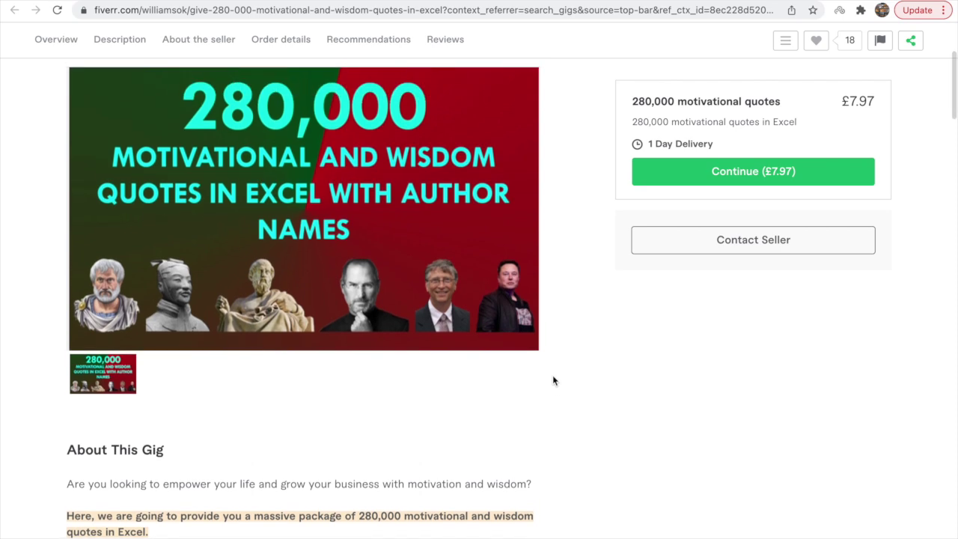
scroll(552, 380, "down", 9)
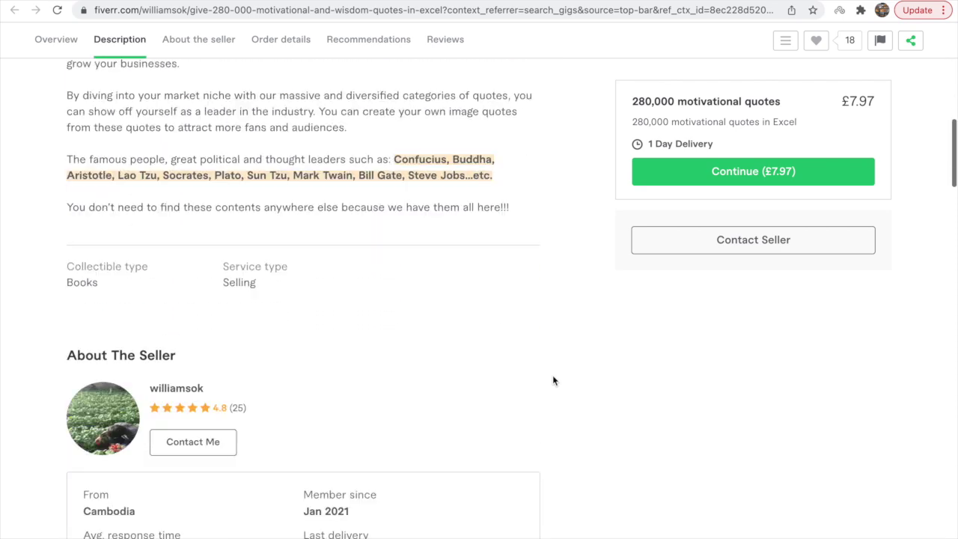
scroll(552, 380, "down", 2)
scroll(552, 380, "up", 1)
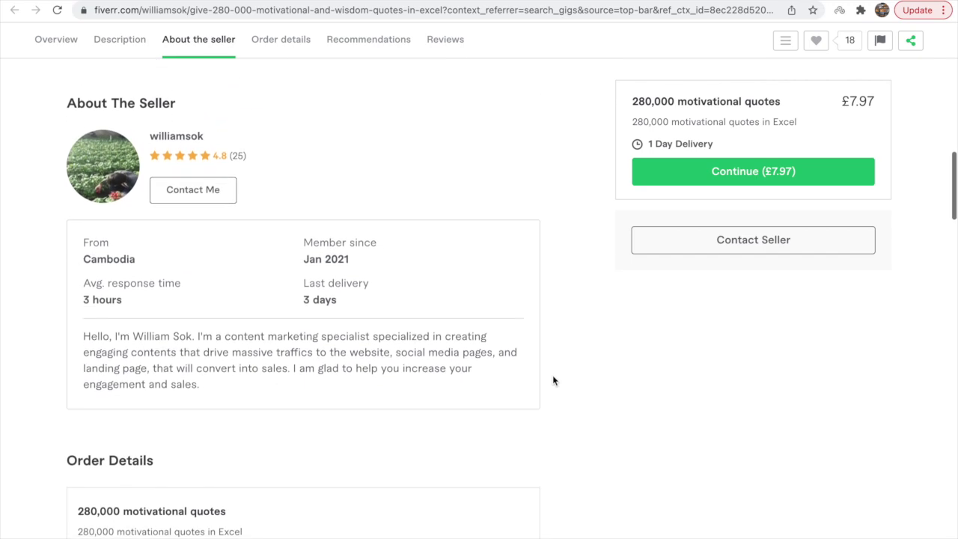
scroll(552, 380, "up", 10)
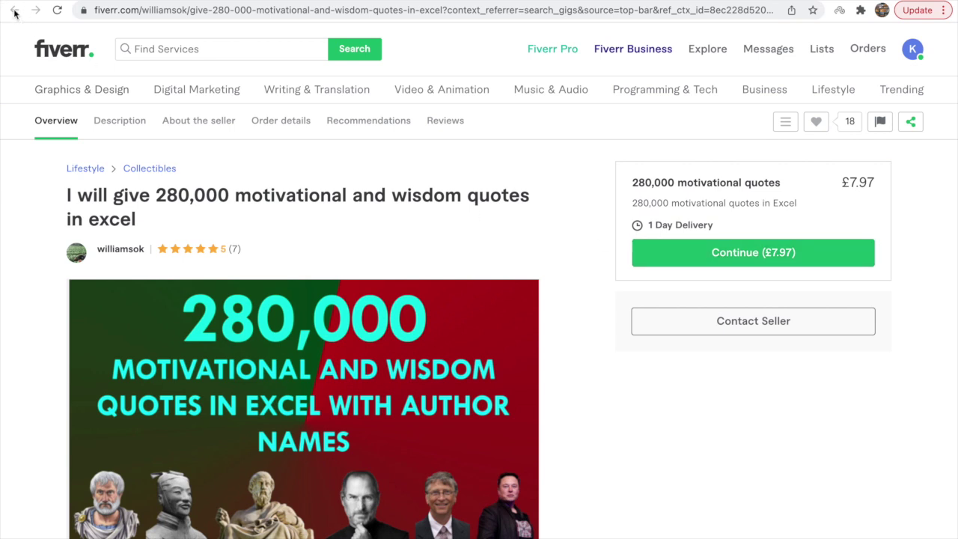
Return to the motivational quotes results and examine the row with the 5 million motivational quote images gig.
key("super+bracketleft")
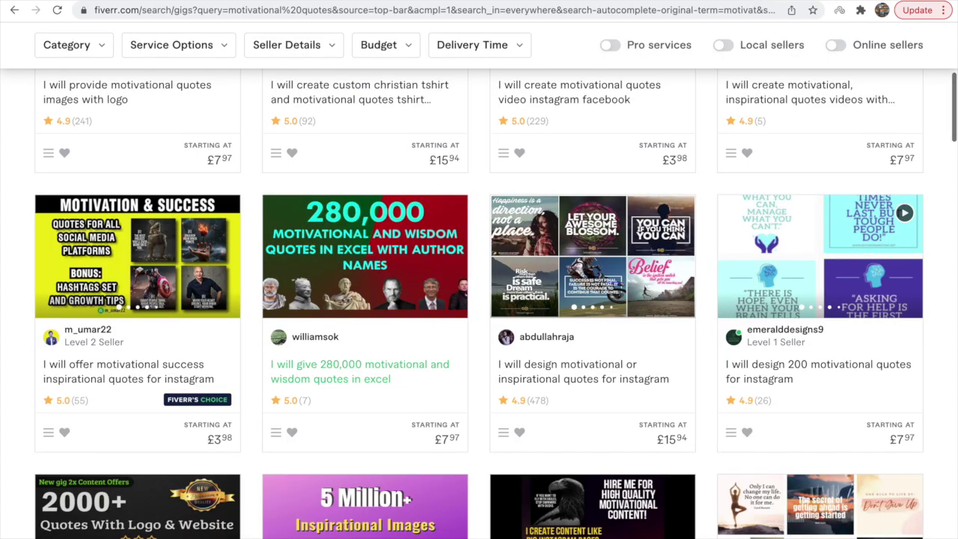
scroll(468, 393, "down", 3)
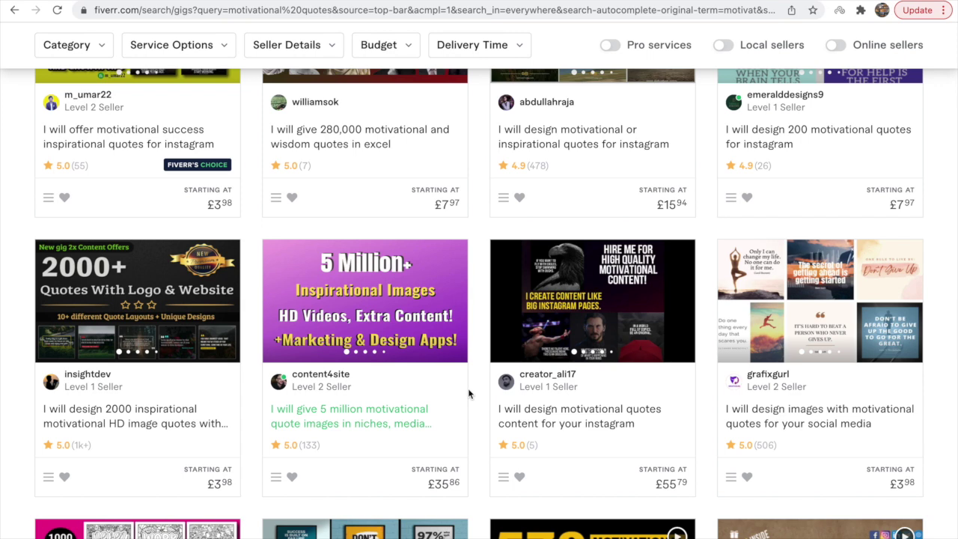
scroll(469, 393, "down", 1)
scroll(468, 392, "down", 1)
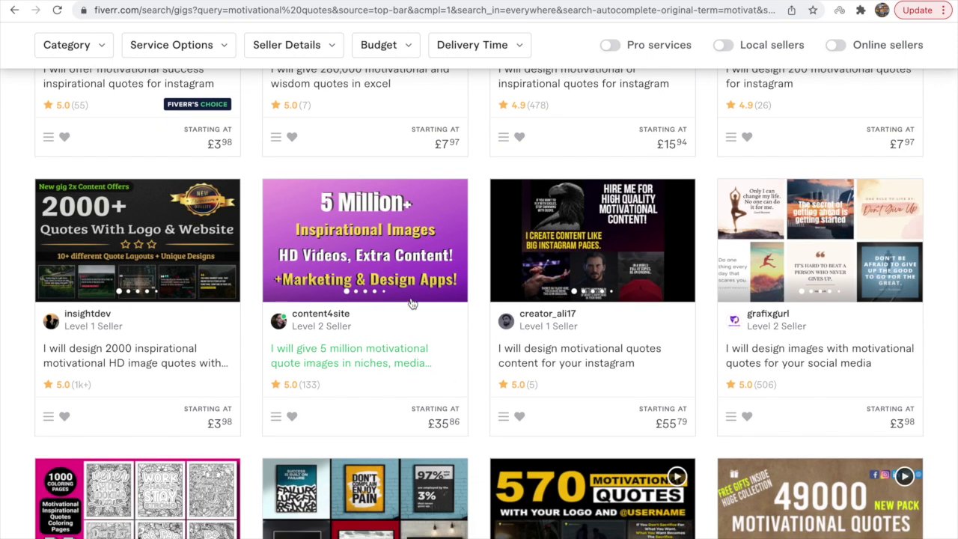
mouse_move(411, 303)
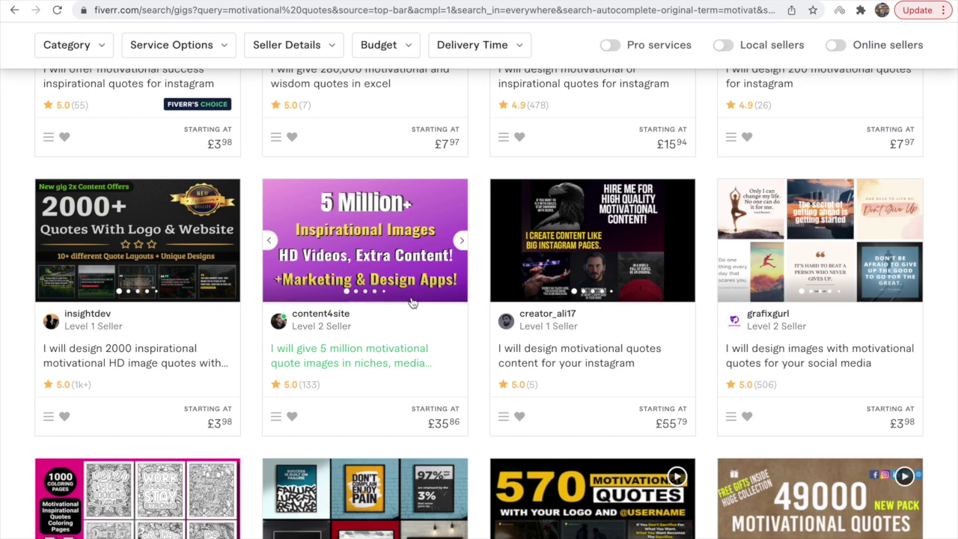
scroll(491, 348, "down", 2)
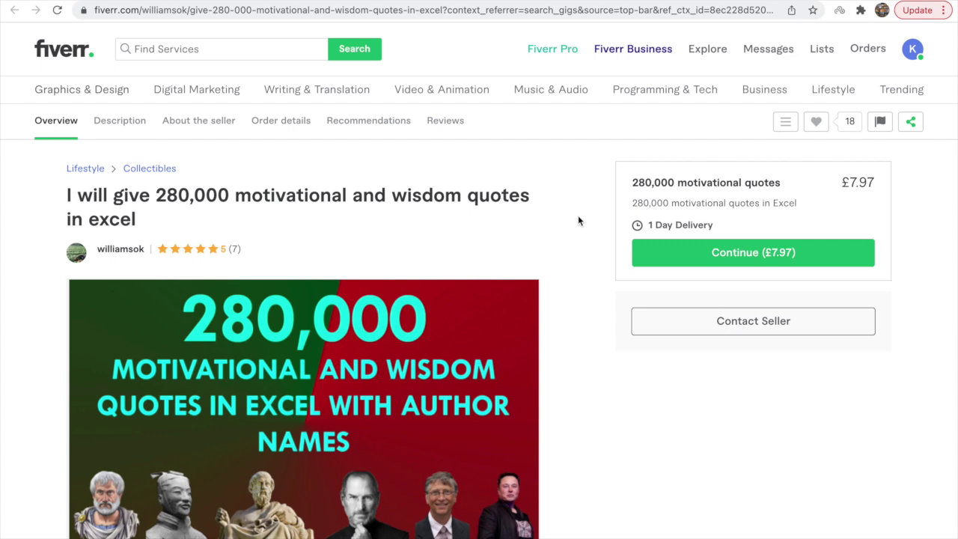
Go back from the Excel quotes gig to the search results and compare offers and starting prices further down the list.
key("alt+Left")
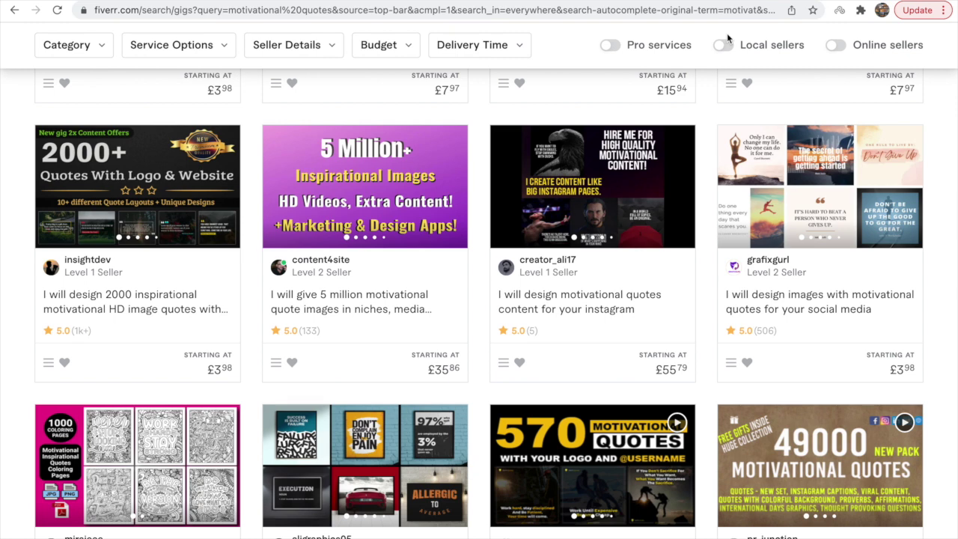
scroll(653, 350, "down", 1)
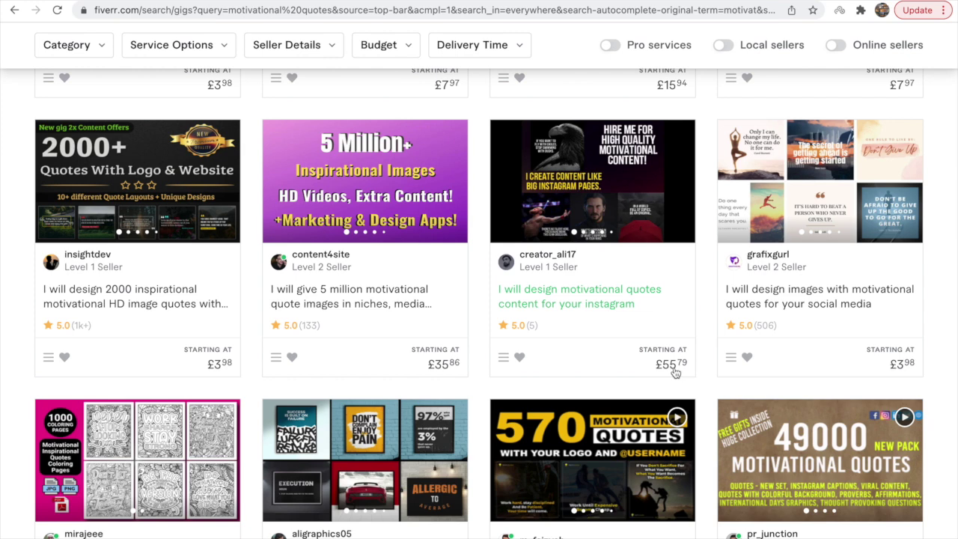
scroll(674, 372, "down", 3)
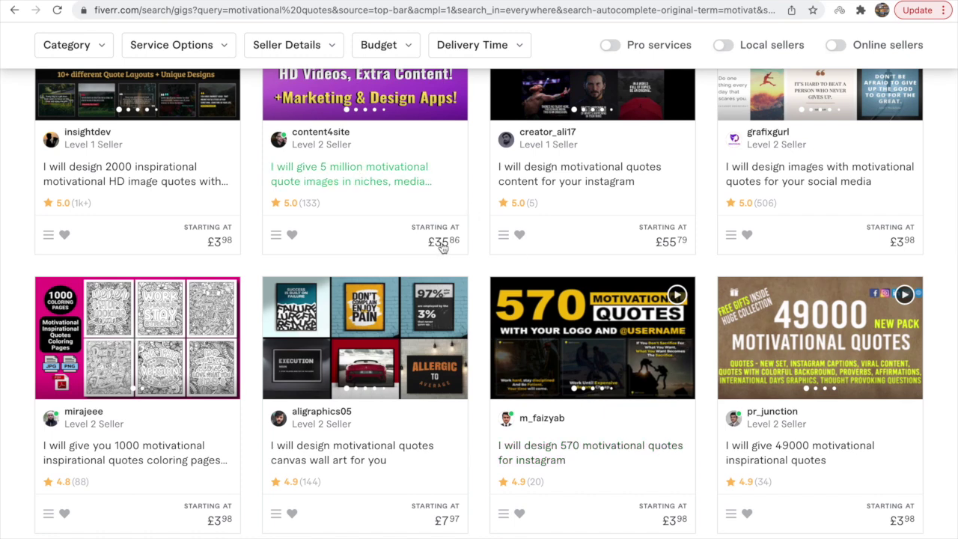
scroll(449, 400, "down", 4)
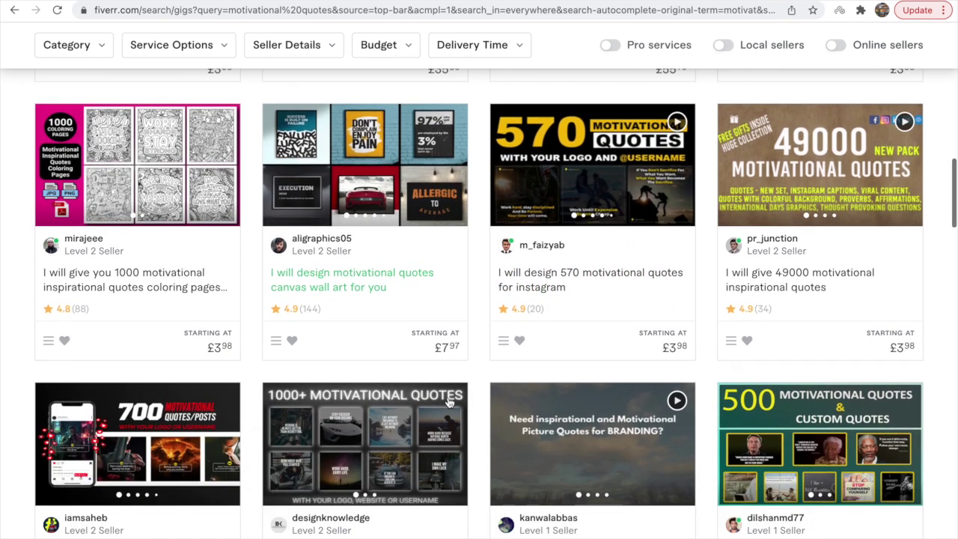
scroll(449, 401, "down", 3)
scroll(449, 402, "down", 3)
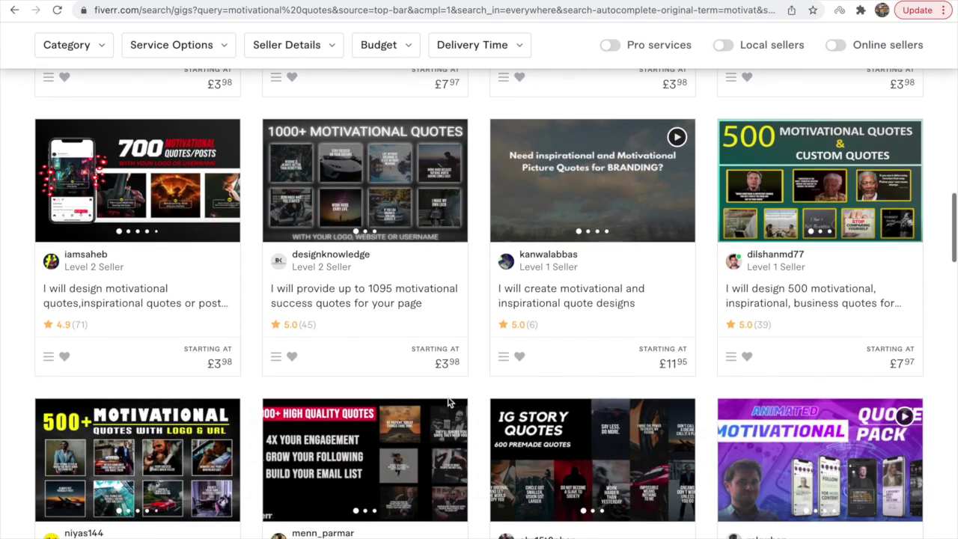
scroll(449, 402, "down", 3)
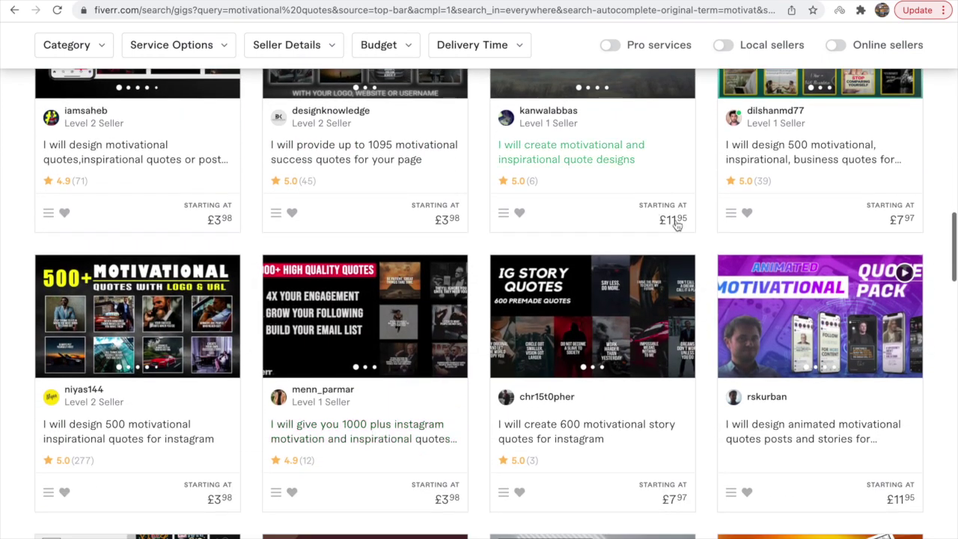
scroll(572, 359, "down", 2)
scroll(573, 359, "down", 3)
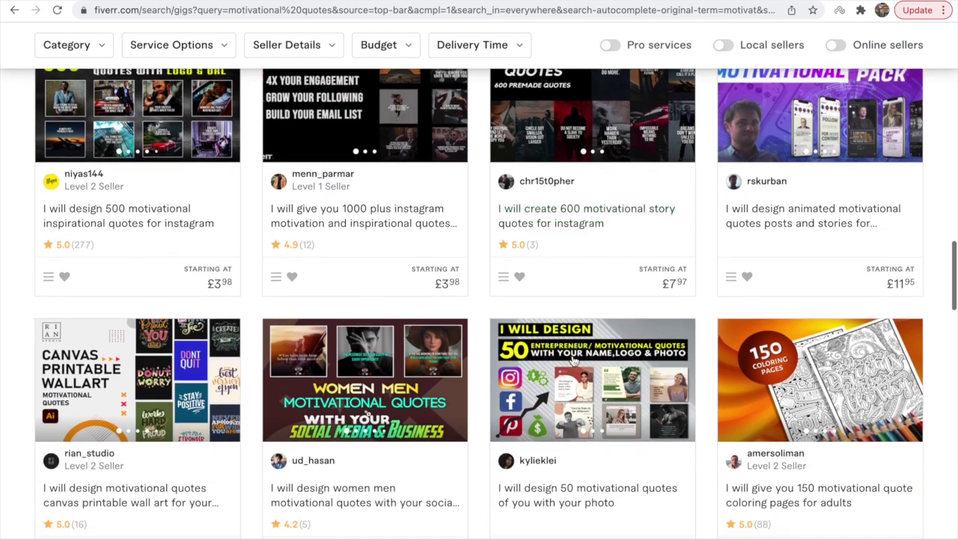
scroll(572, 359, "down", 3)
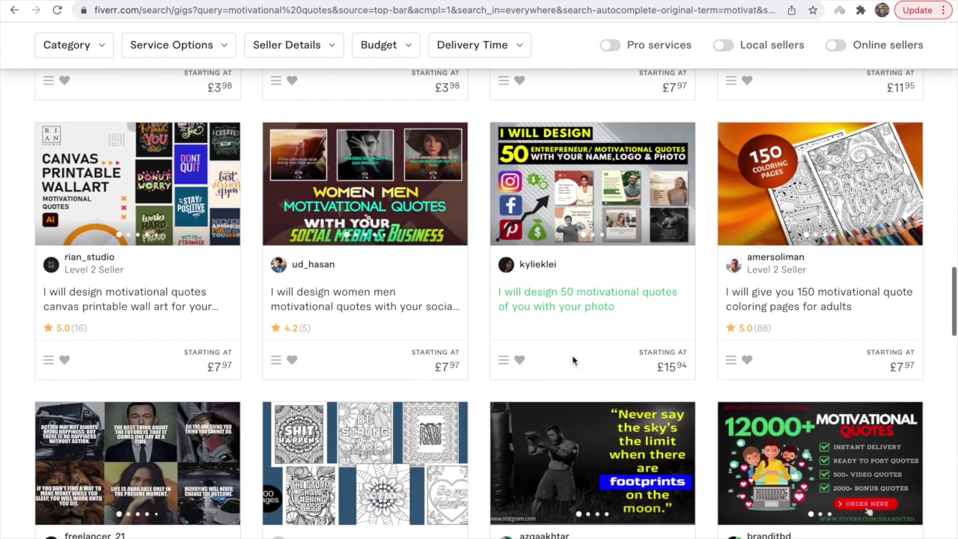
scroll(573, 360, "down", 1)
scroll(572, 361, "down", 2)
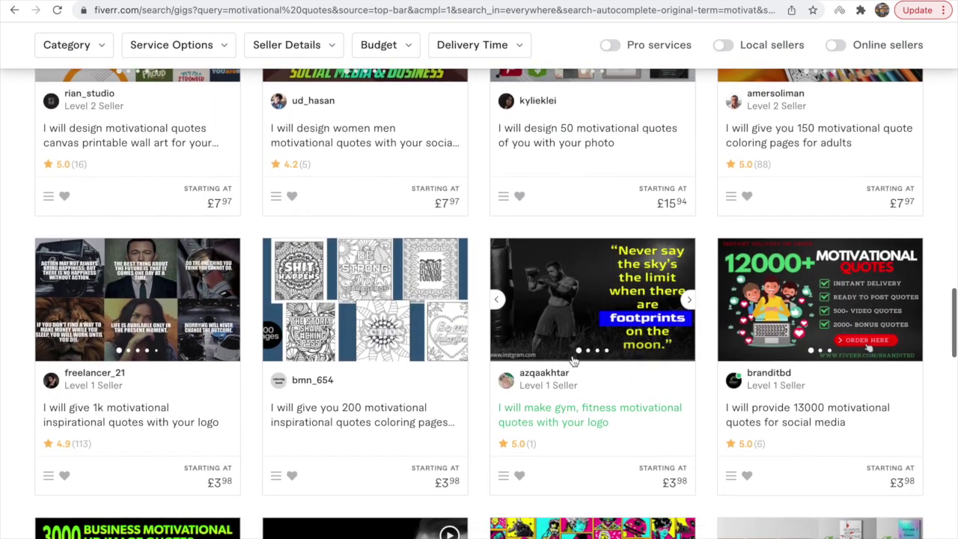
scroll(572, 361, "down", 2)
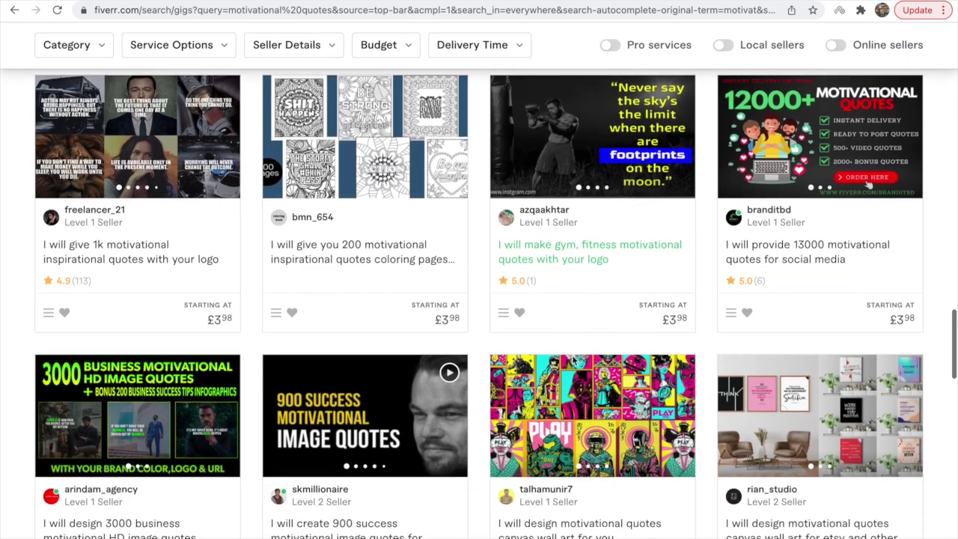
scroll(573, 359, "down", 1)
scroll(572, 361, "down", 1)
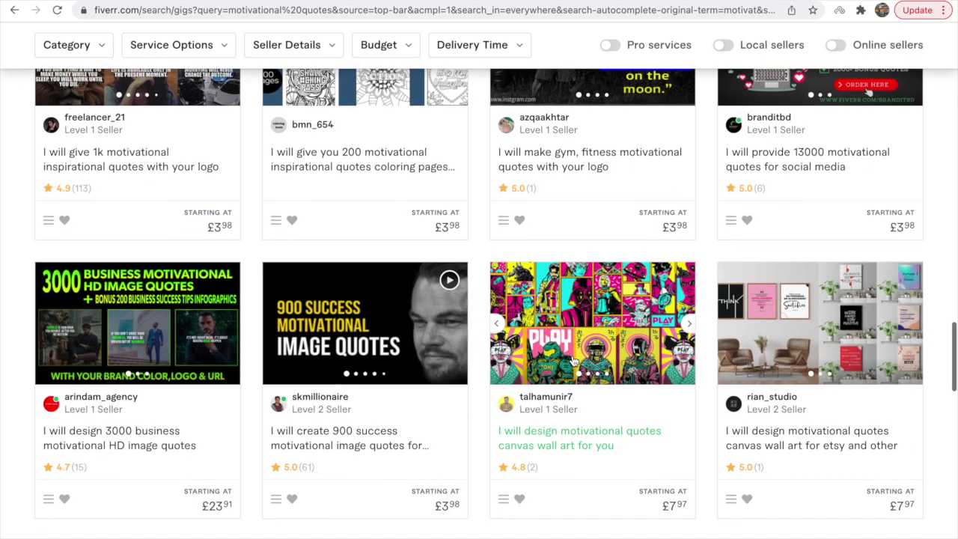
scroll(572, 357, "down", 1)
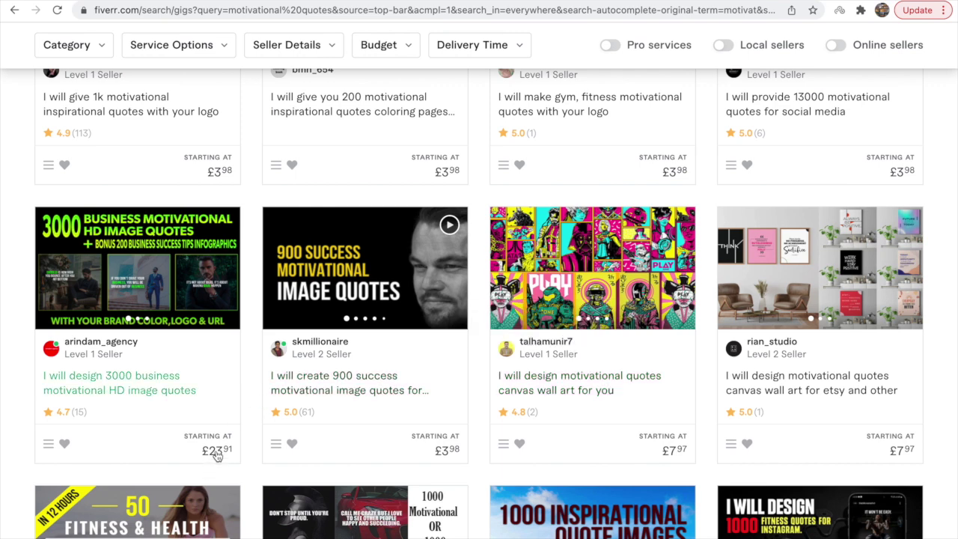
scroll(216, 455, "down", 1)
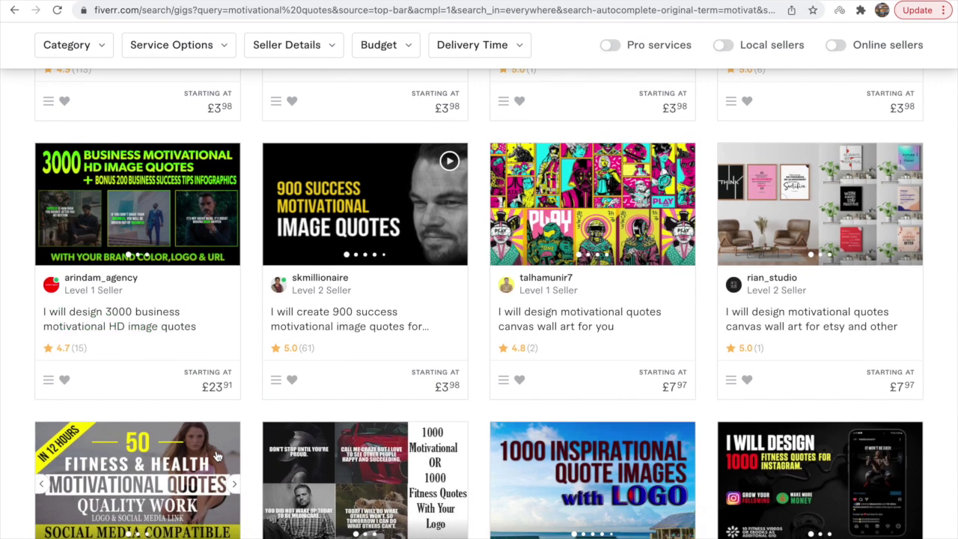
Compare the ratings and starting prices of the 1000-quote image gigs and the neighbouring offers in the motivational quotes results.
scroll(216, 455, "down", 4)
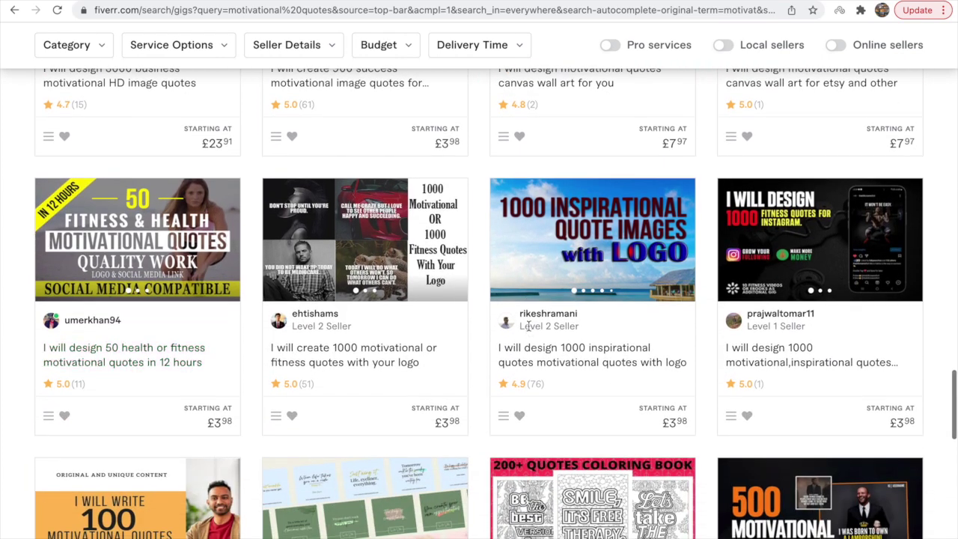
scroll(528, 328, "down", 1)
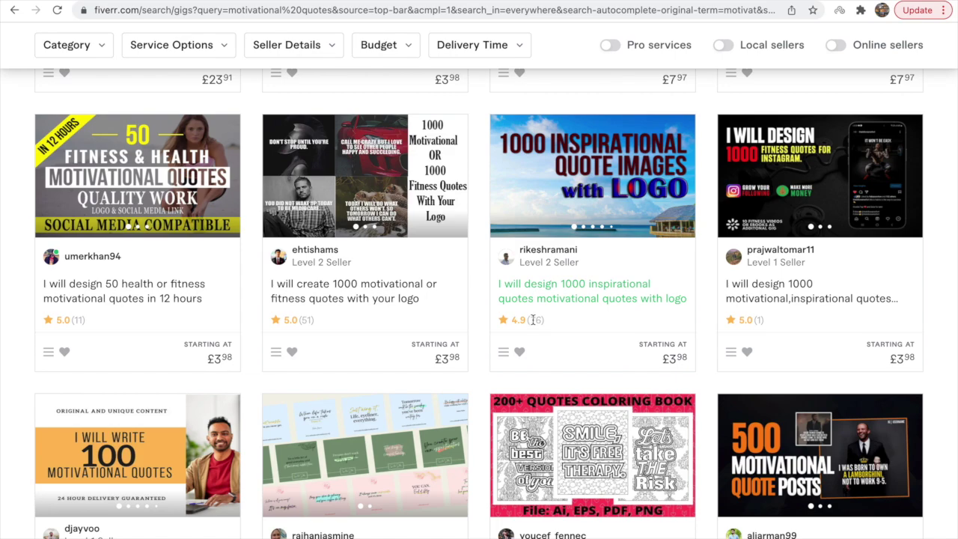
scroll(531, 326, "up", 1)
scroll(533, 323, "up", 2)
scroll(533, 323, "down", 10)
scroll(533, 323, "up", 1)
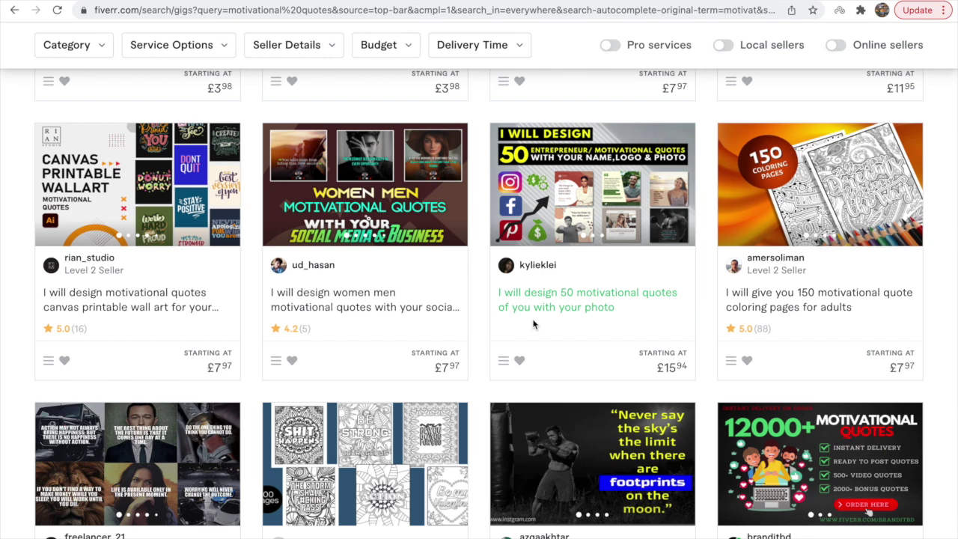
Check the NFT post design in Canva, return to the Fiverr results and examine the remaining motivational quotes gigs to the end of the page.
key("ctrl+Tab")
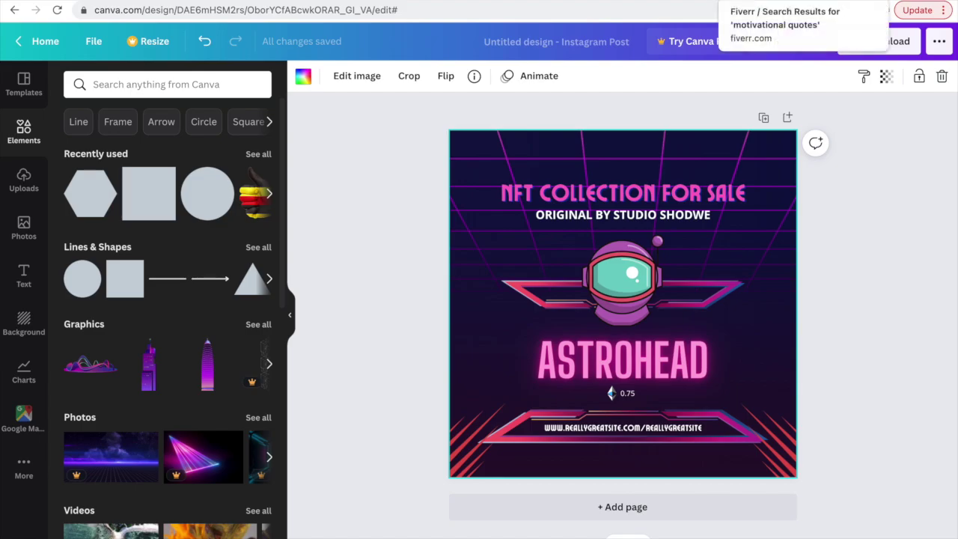
key("ctrl+shift+Tab")
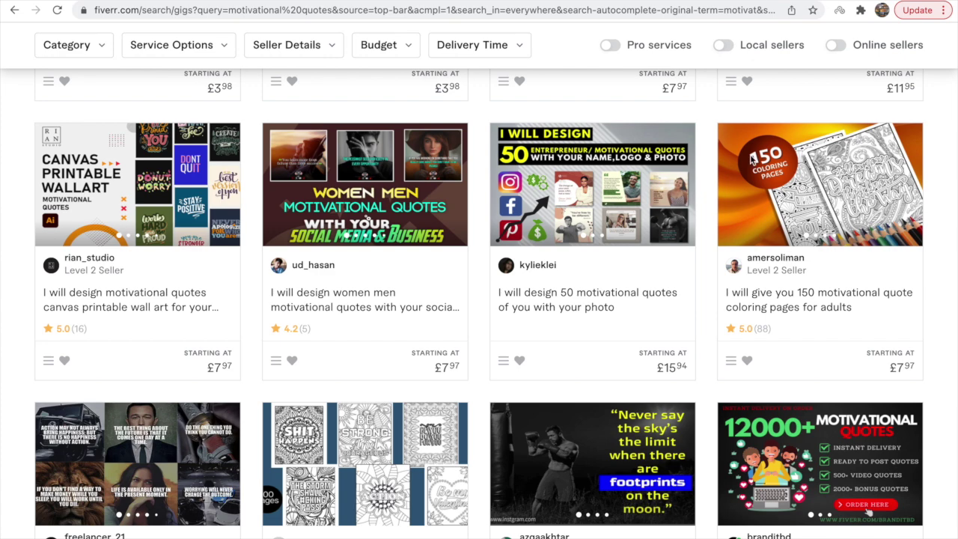
scroll(752, 159, "down", 5)
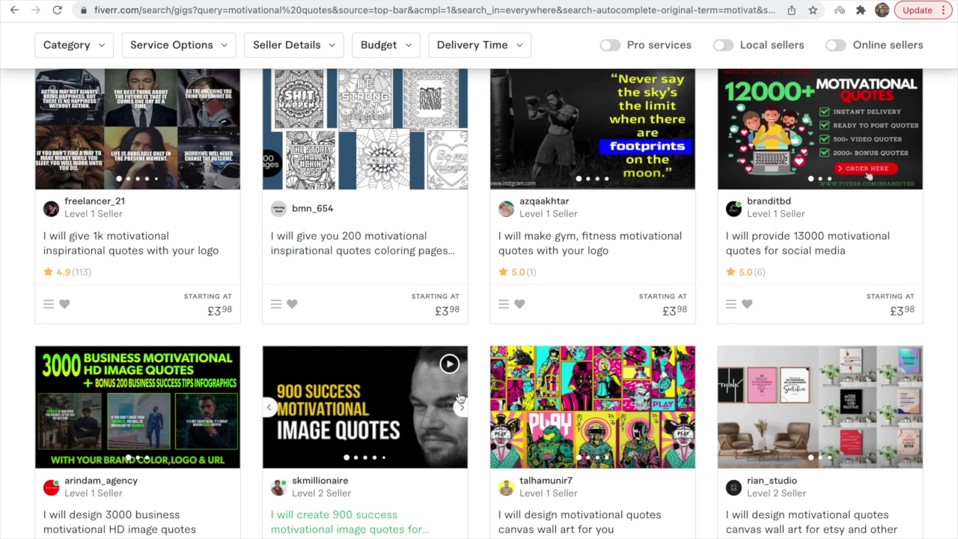
scroll(500, 413, "down", 4)
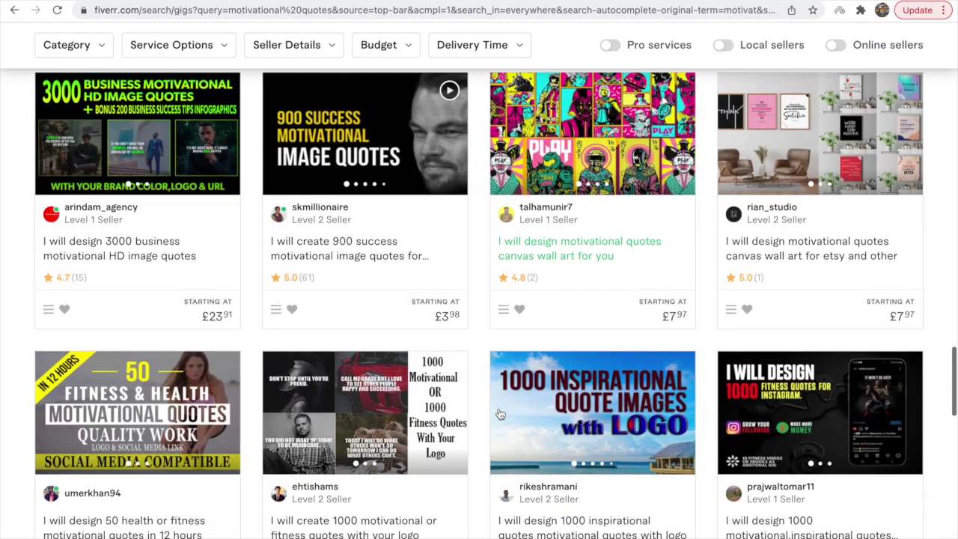
scroll(500, 413, "down", 1)
scroll(500, 414, "down", 3)
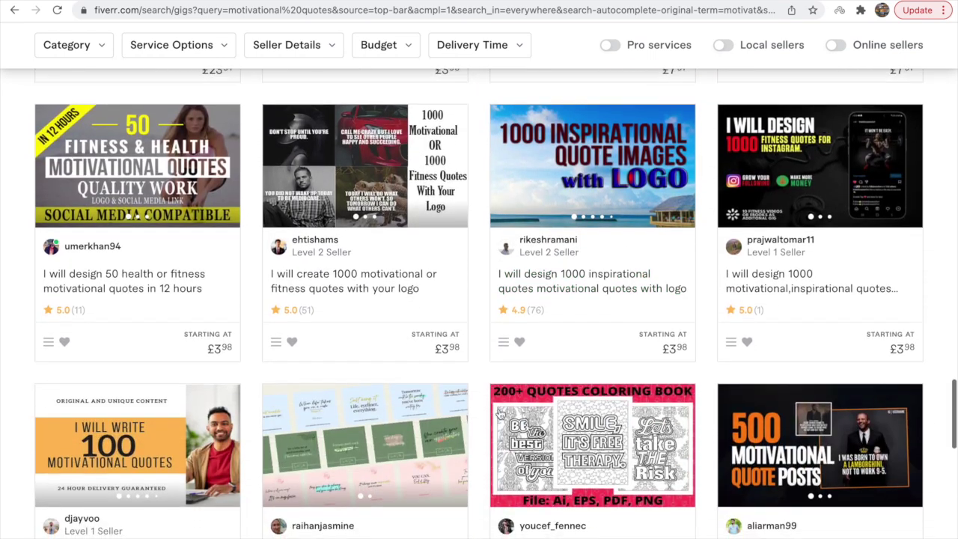
scroll(500, 414, "down", 1)
scroll(500, 413, "down", 2)
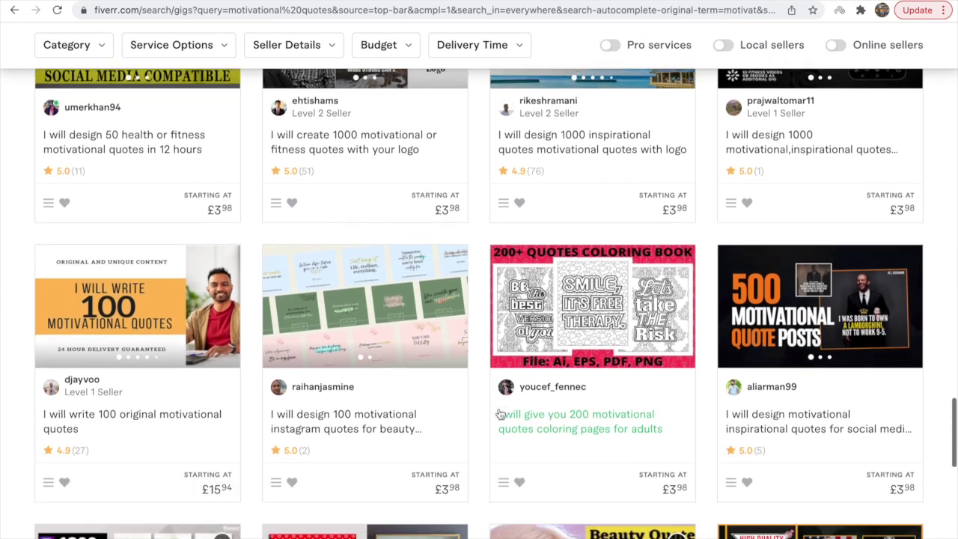
scroll(532, 455, "down", 4)
scroll(531, 459, "down", 1)
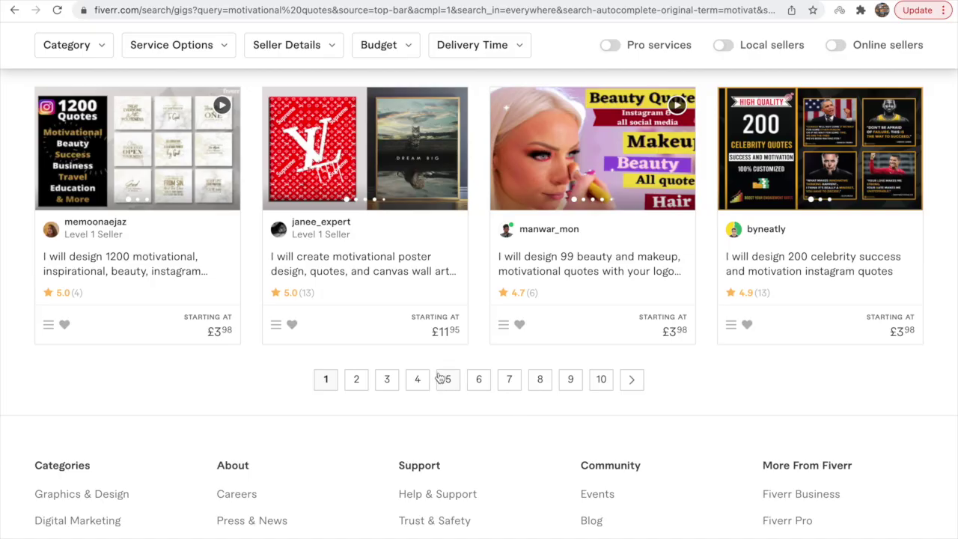
Return to the start of the motivational quotes results and open the Video Editing category under Video & Animation.
scroll(515, 290, "up", 6)
scroll(515, 290, "up", 10)
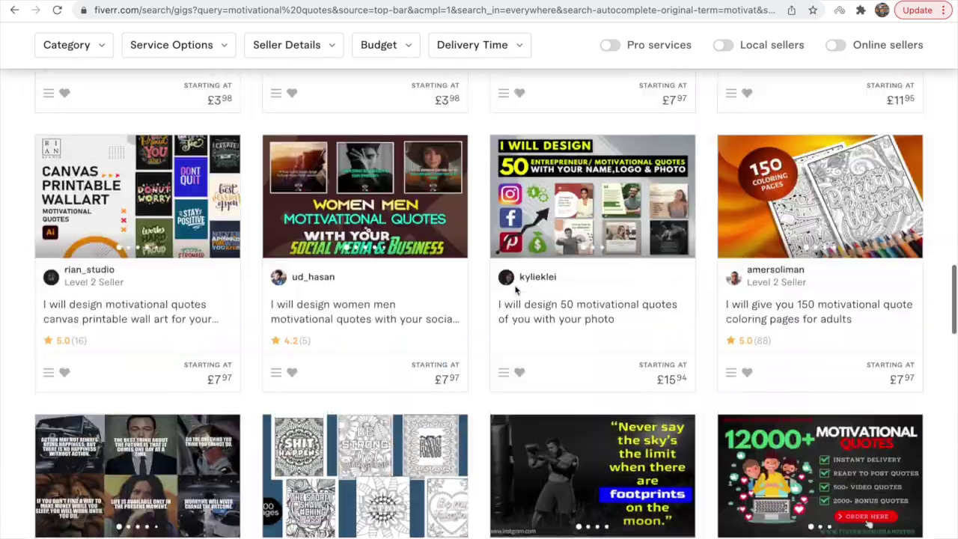
scroll(514, 290, "up", 8)
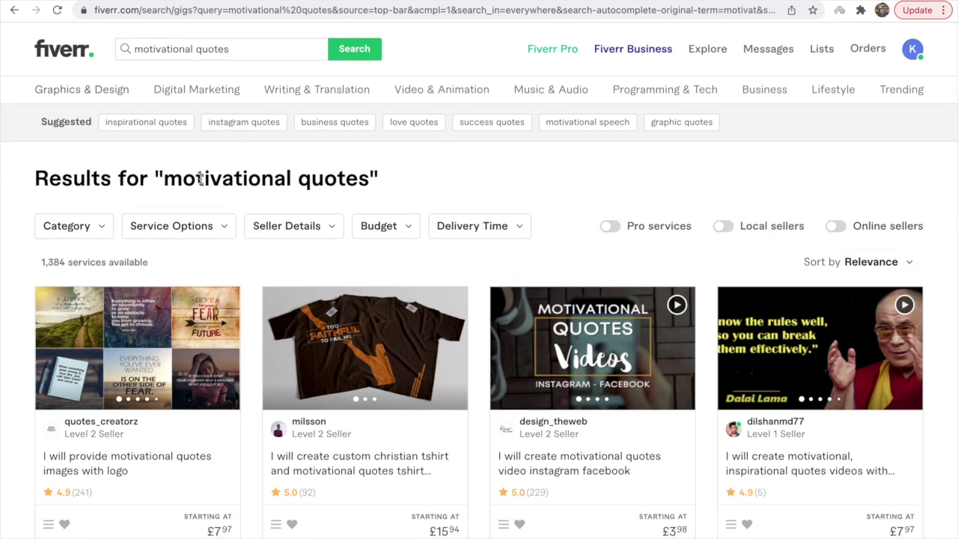
mouse_move(187, 96)
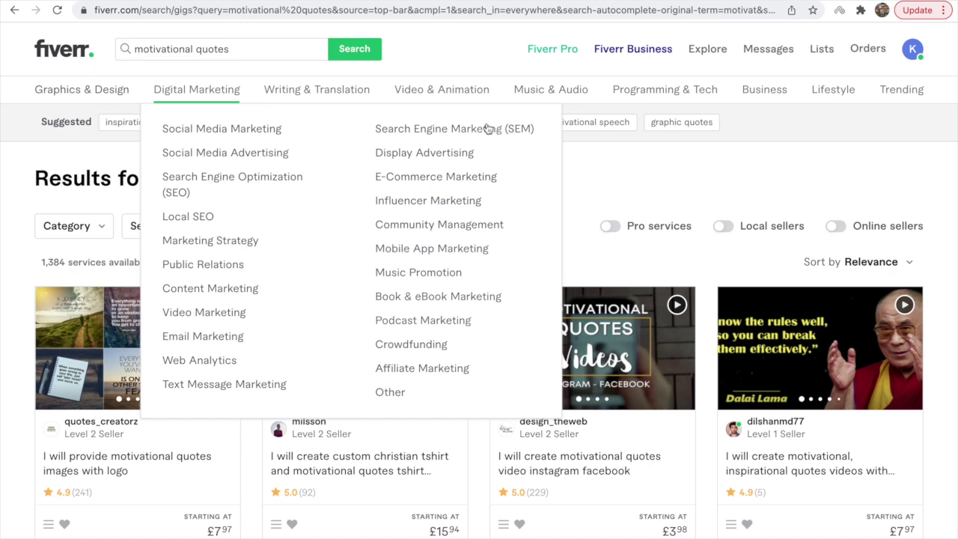
mouse_move(460, 96)
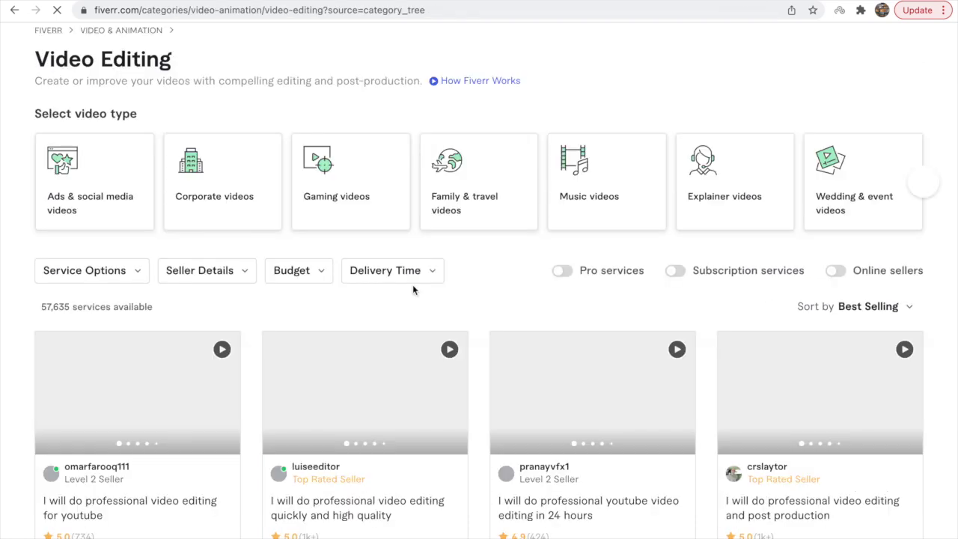
Compare the sellers, ratings and starting prices in the first two rows of best-selling Video Editing gigs.
scroll(432, 336, "down", 2)
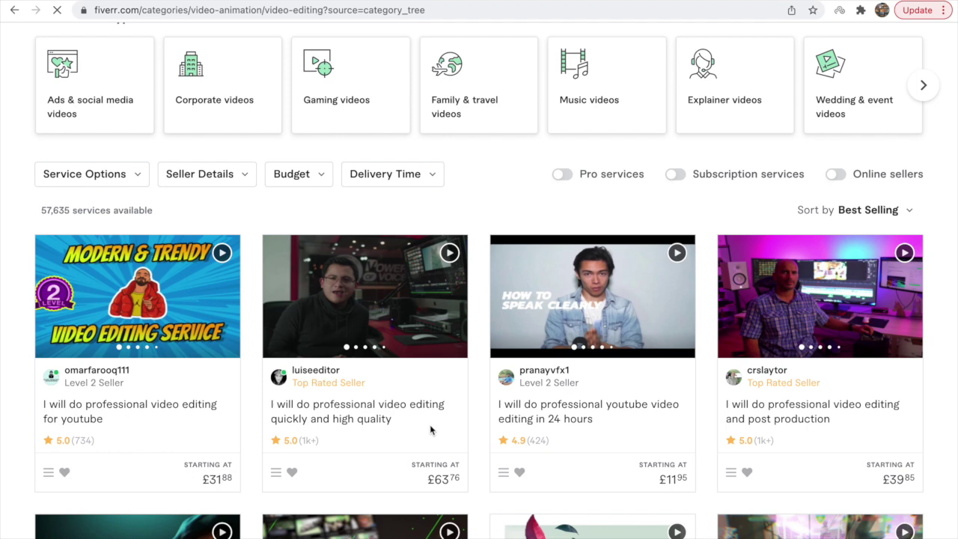
scroll(430, 430, "down", 1)
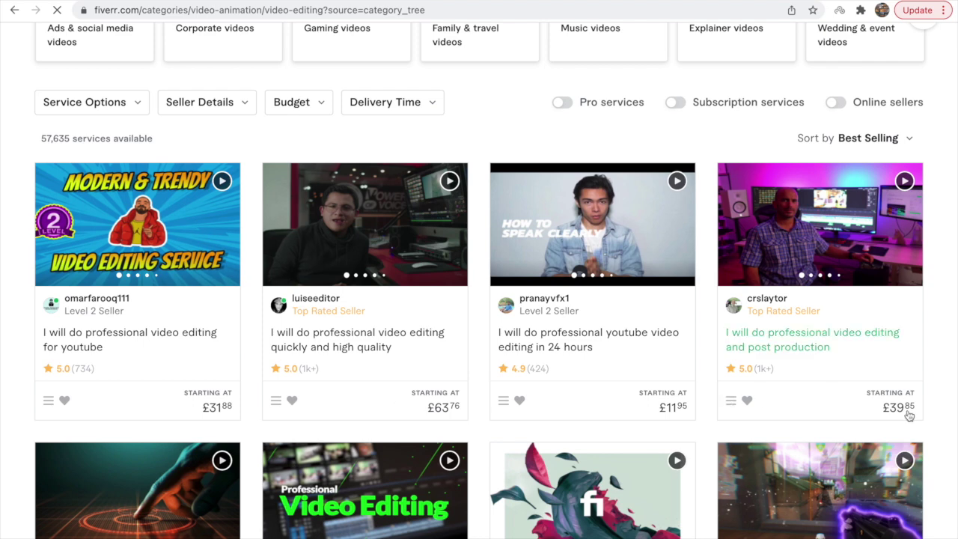
scroll(908, 416, "down", 3)
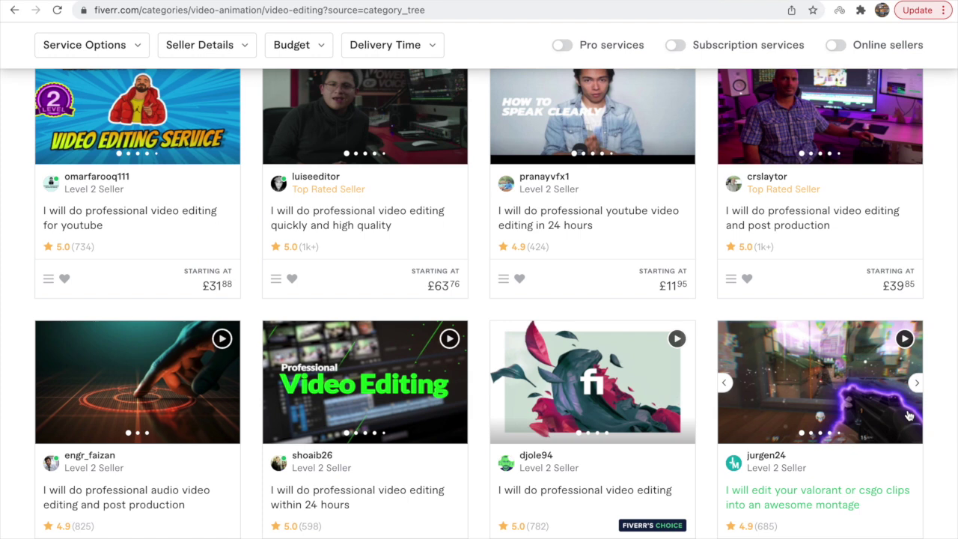
scroll(646, 352, "down", 1)
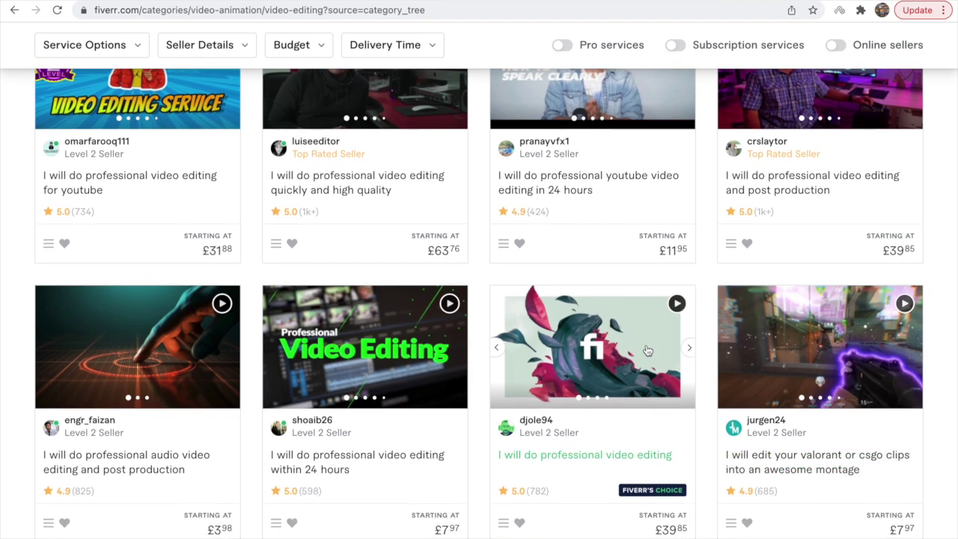
scroll(647, 351, "down", 2)
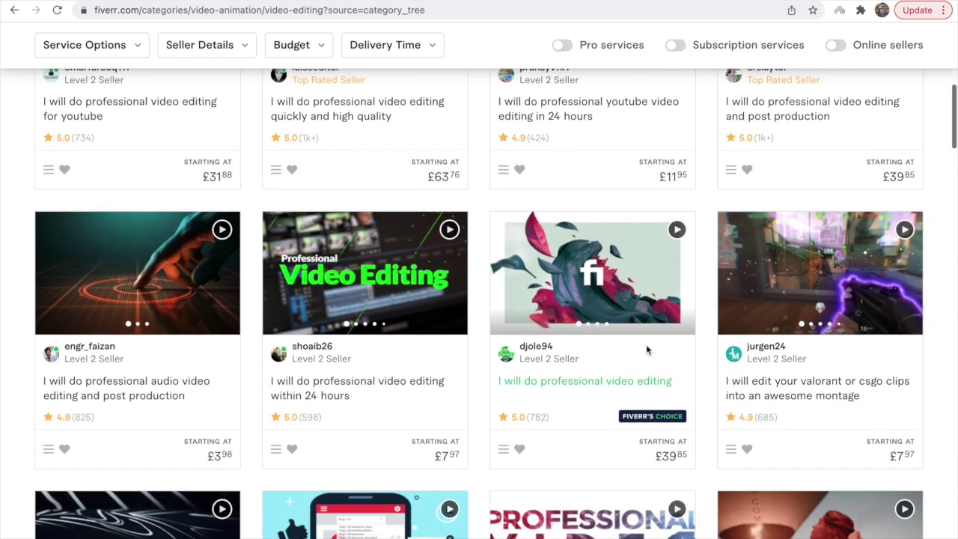
scroll(647, 349, "down", 2)
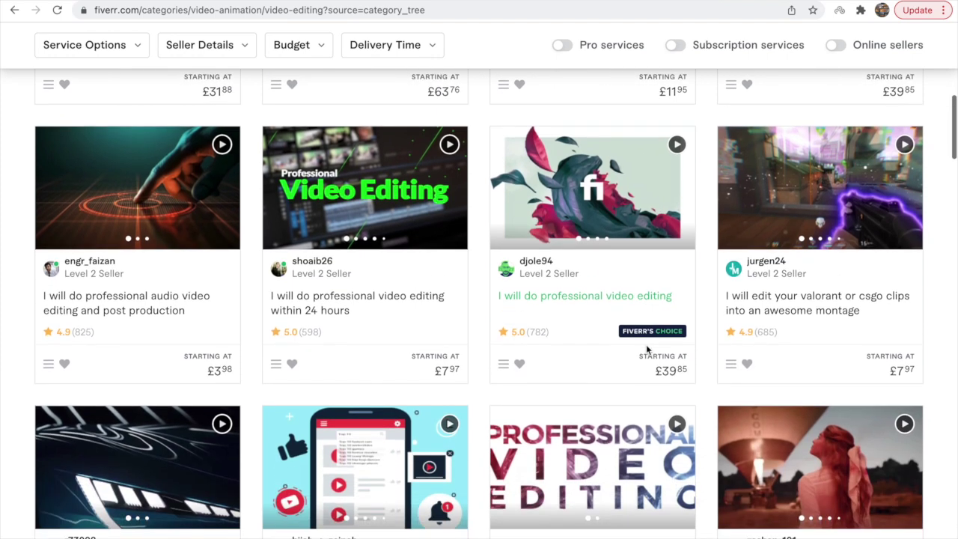
Examine the starting prices in the third and fourth rows of Video Editing gigs, including the Pro verified corporate video offer.
scroll(647, 349, "down", 1)
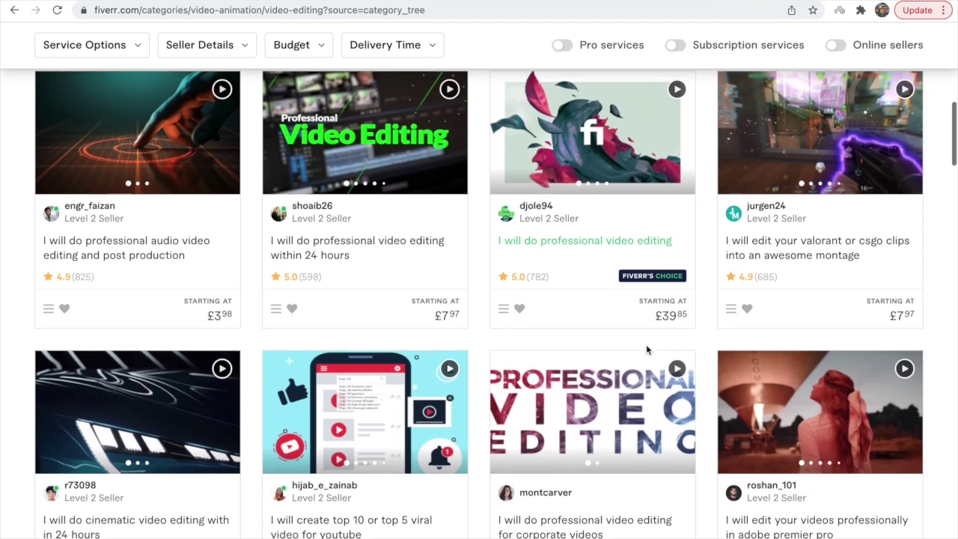
scroll(647, 350, "down", 1)
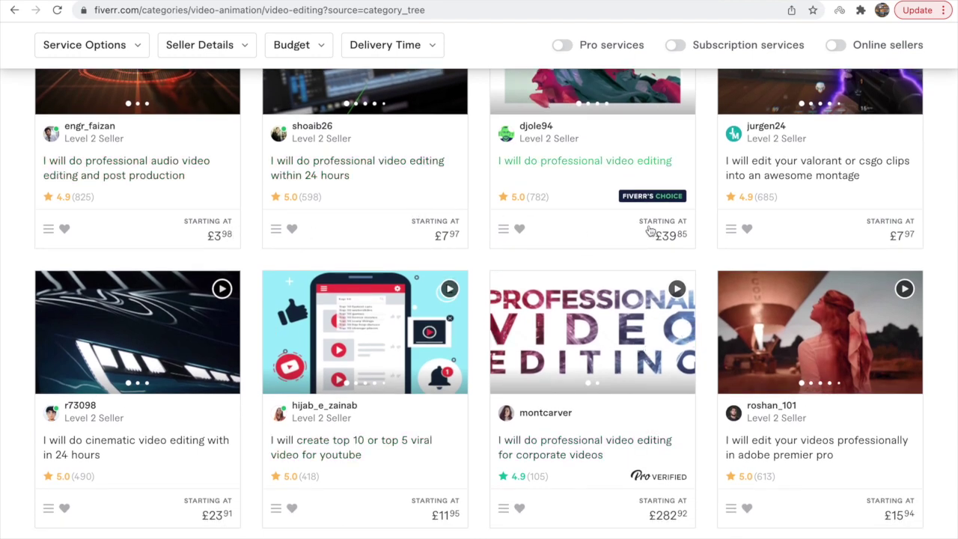
scroll(687, 262, "down", 1)
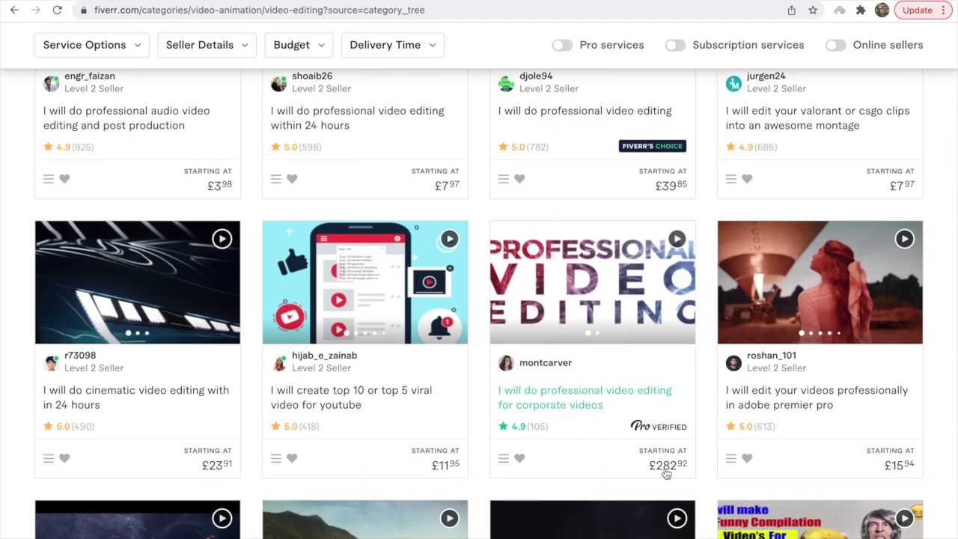
scroll(677, 468, "down", 2)
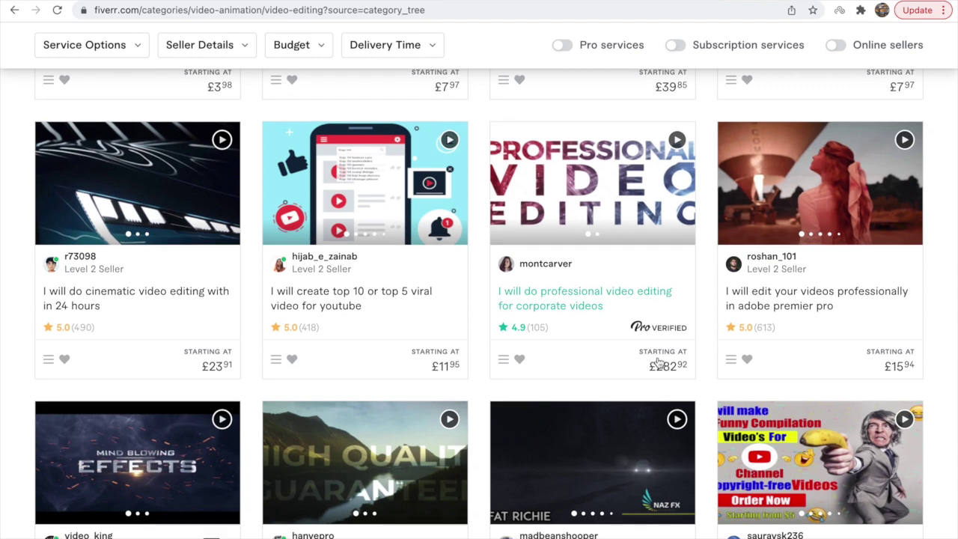
scroll(659, 363, "down", 2)
scroll(593, 483, "down", 2)
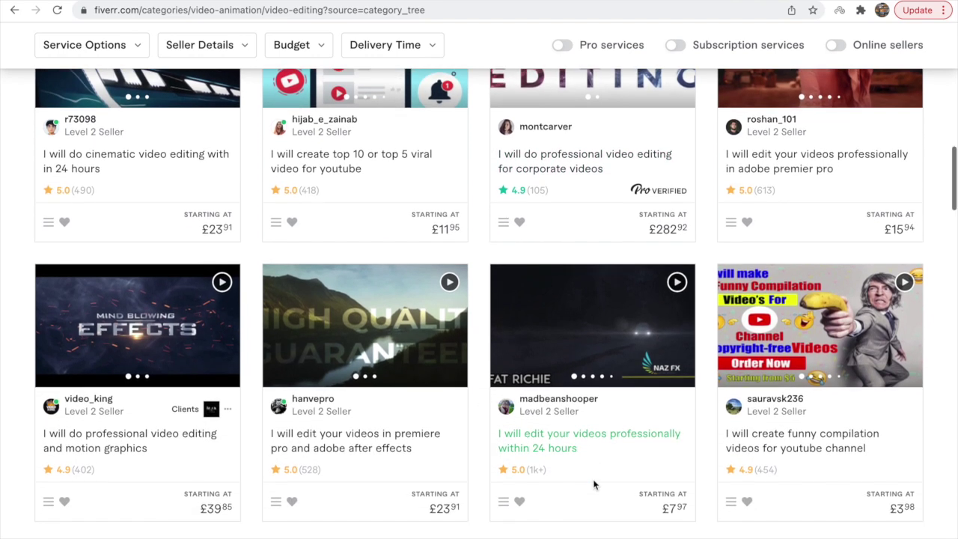
Return to the start of the Video Editing page and open the Virtual Assistant category under Business.
scroll(592, 482, "up", 10)
scroll(594, 484, "down", 1)
scroll(593, 485, "down", 5)
scroll(593, 484, "up", 5)
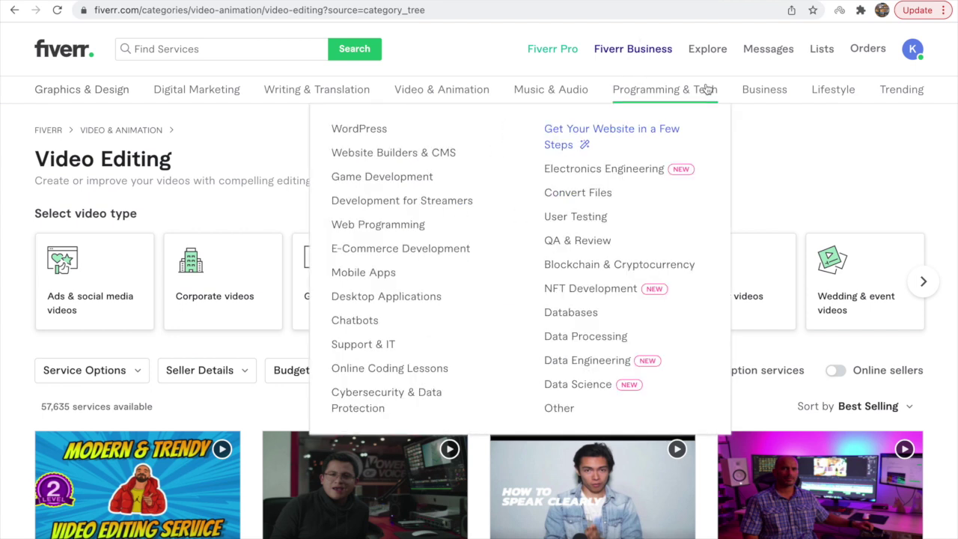
mouse_move(762, 98)
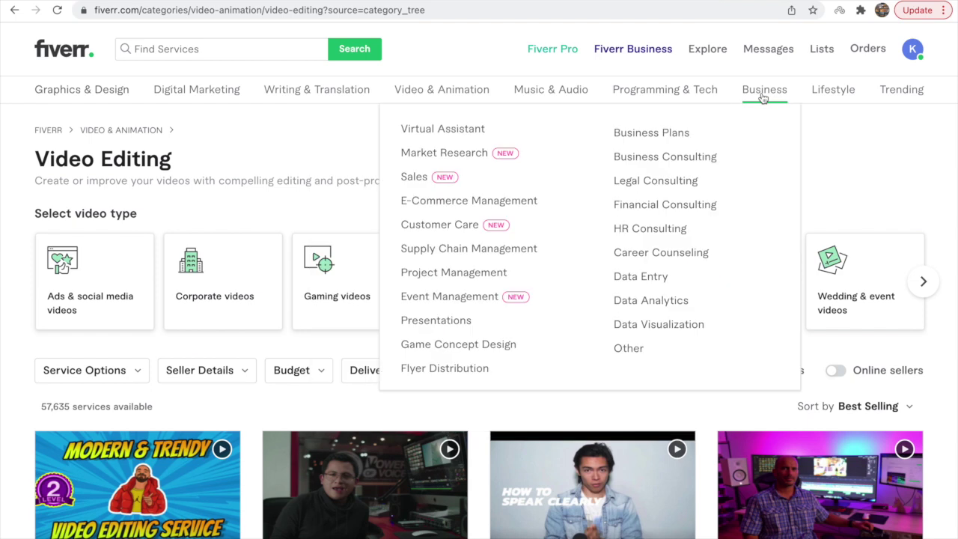
left_click(455, 133)
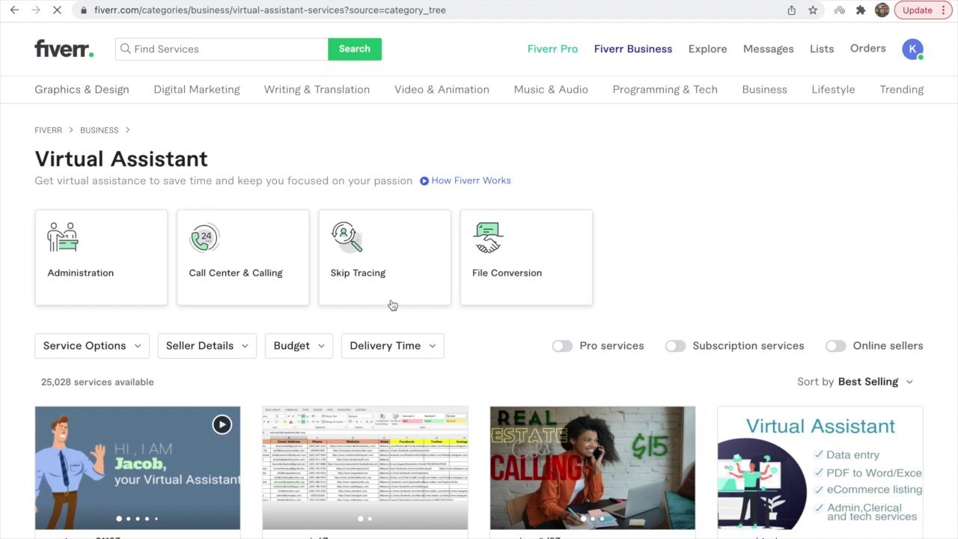
Examine the first best-selling Virtual Assistant gigs and their starting prices, and return to the start of the category page.
scroll(384, 336, "down", 2)
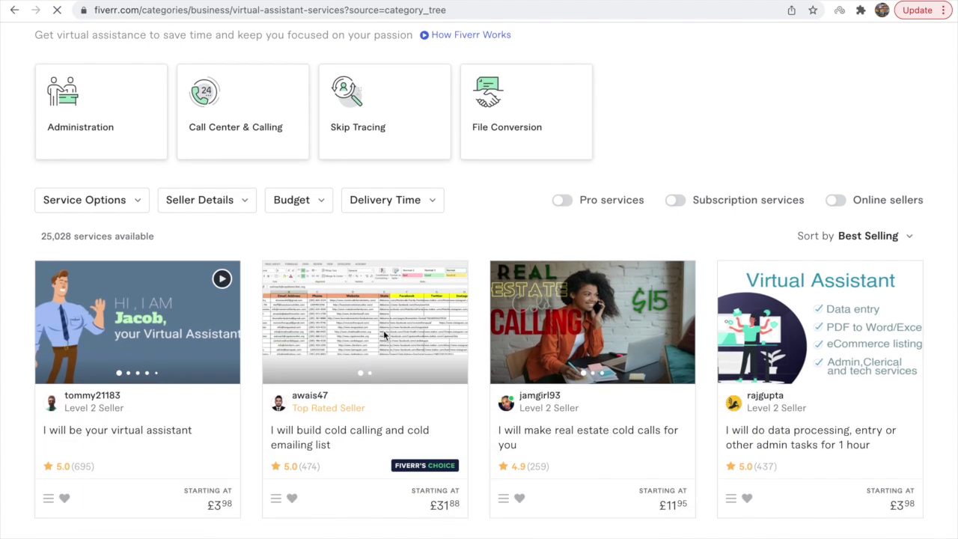
scroll(430, 300, "down", 1)
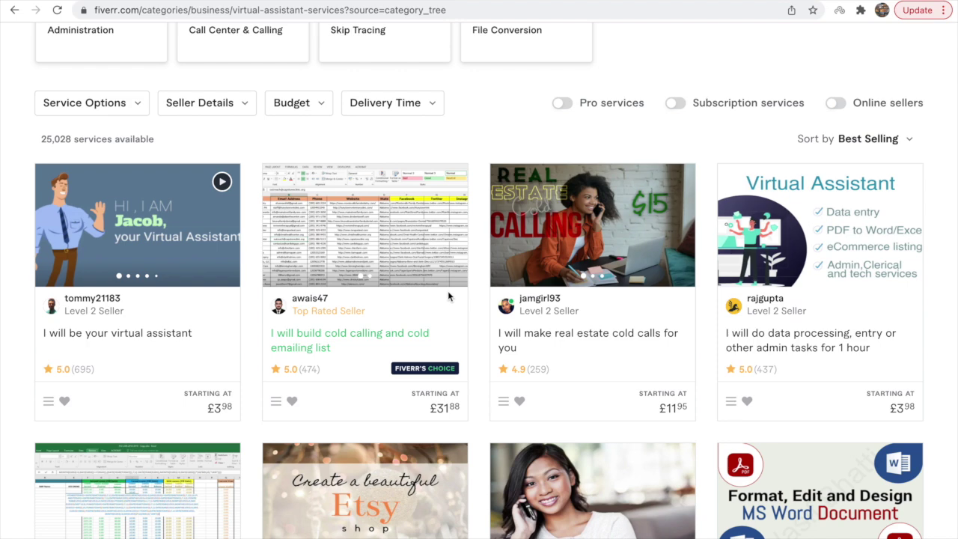
mouse_move(447, 197)
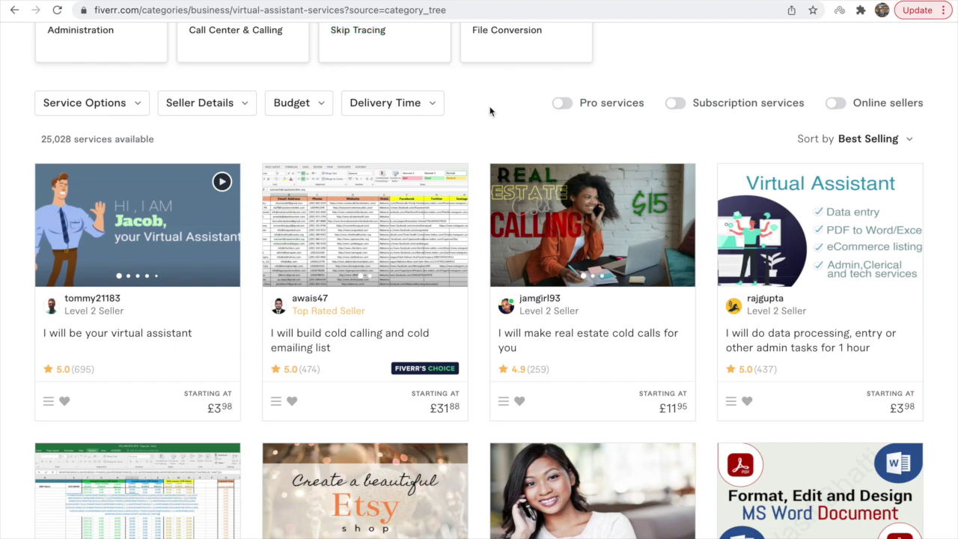
scroll(490, 111, "down", 1)
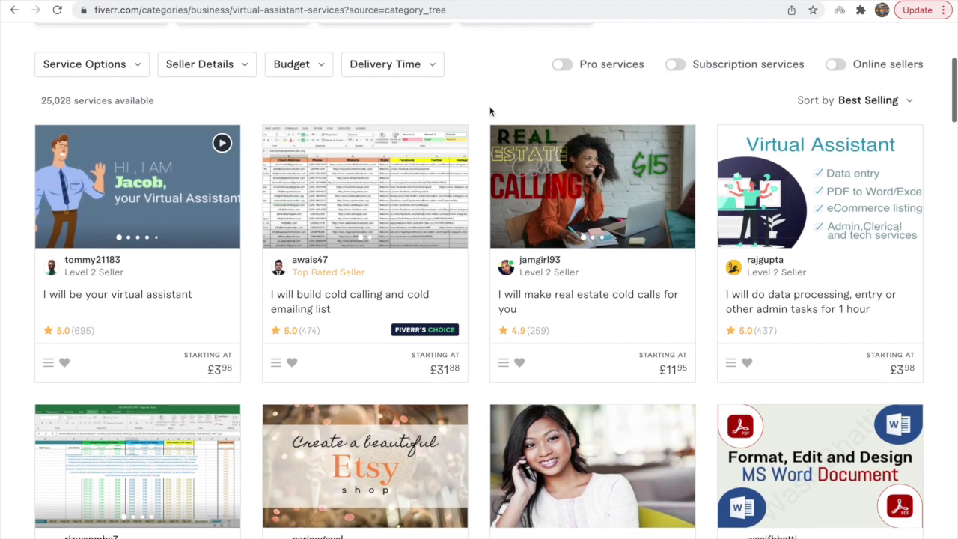
scroll(490, 110, "up", 5)
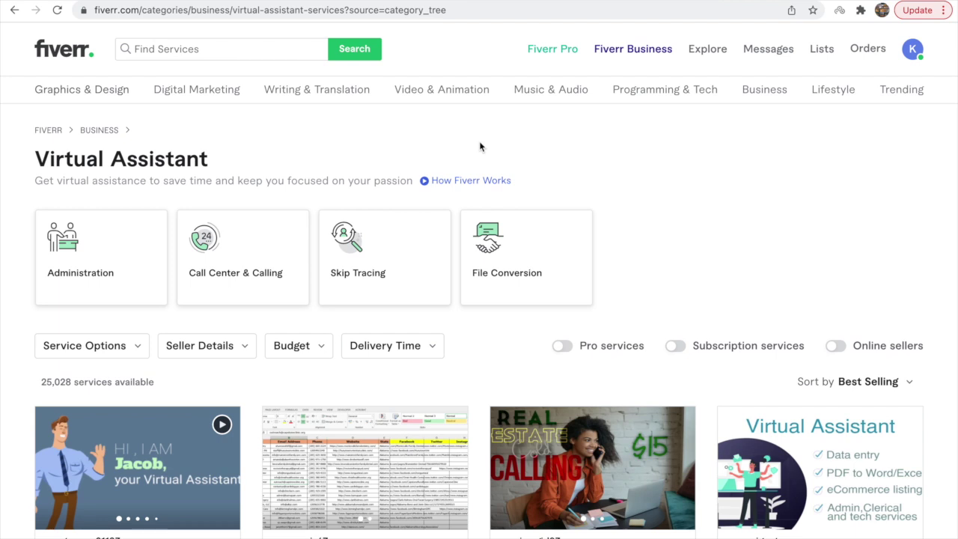